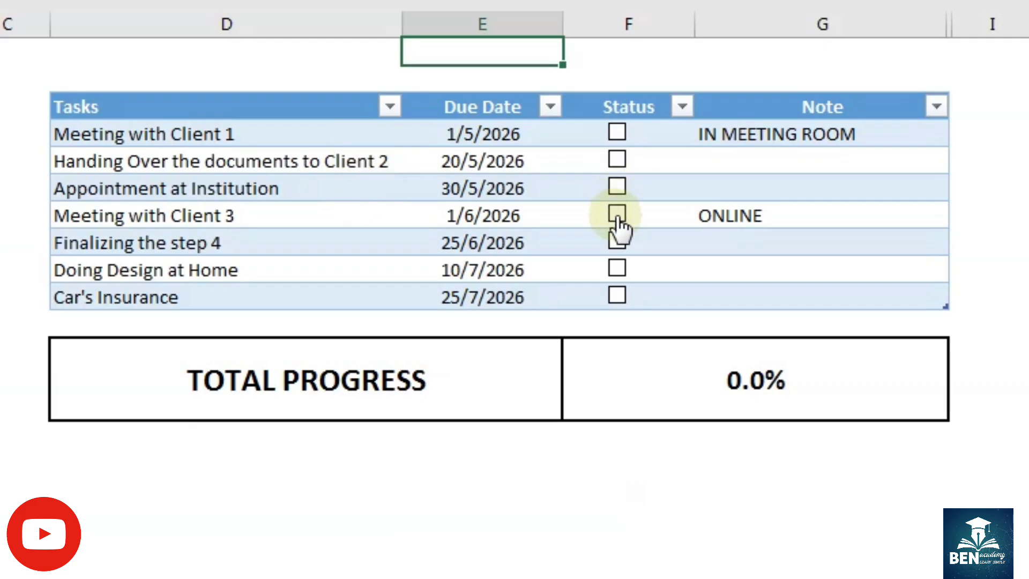
# - Test the finished to-do list by ticking the status checkboxes of Meeting with Client 3 and Doing Design at Home
pyautogui.click(617, 215)
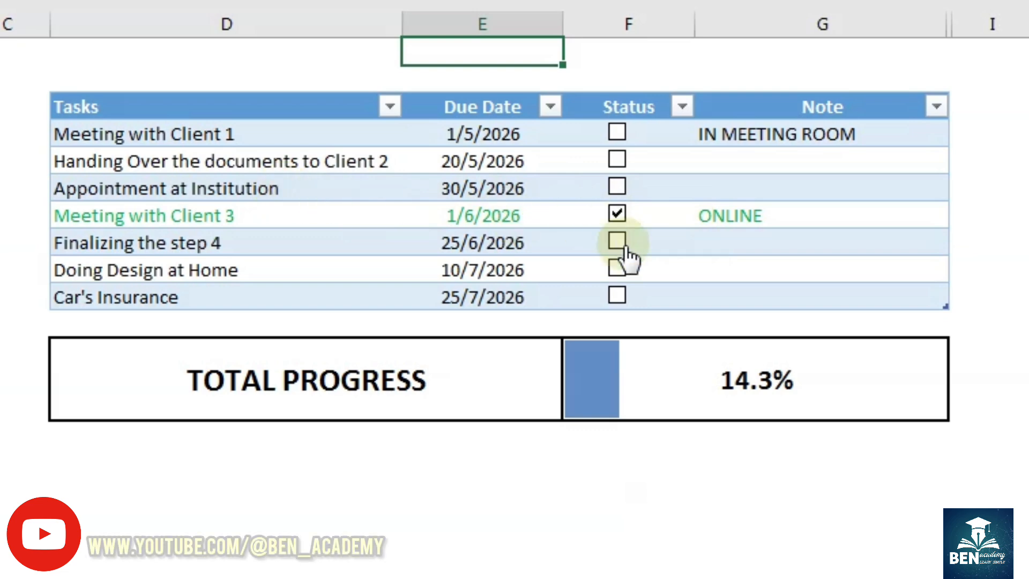
pyautogui.click(617, 268)
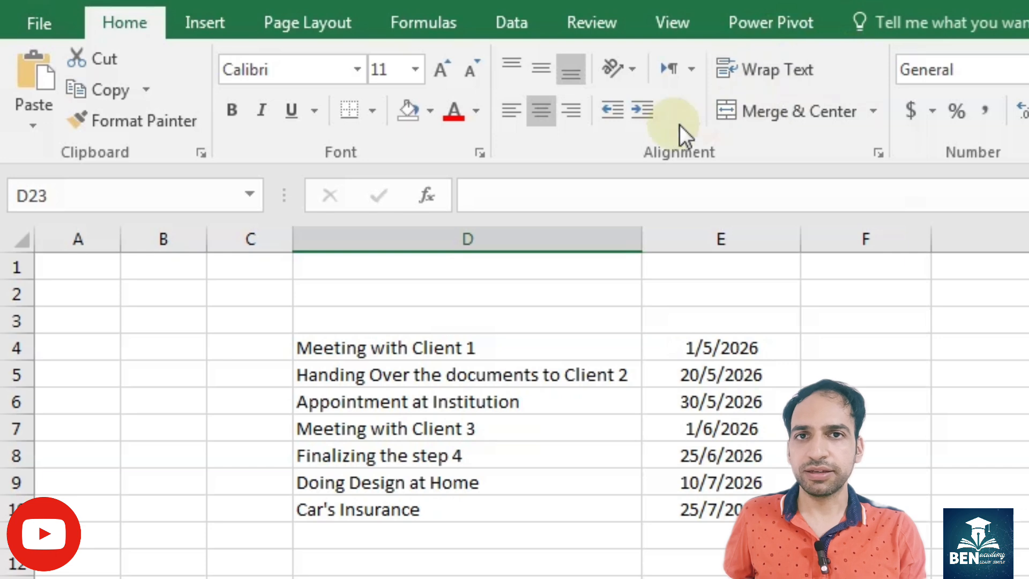
# - Enable the Developer tab in the ribbon customization options
pyautogui.rightClick(741, 138)
pyautogui.click(812, 256)
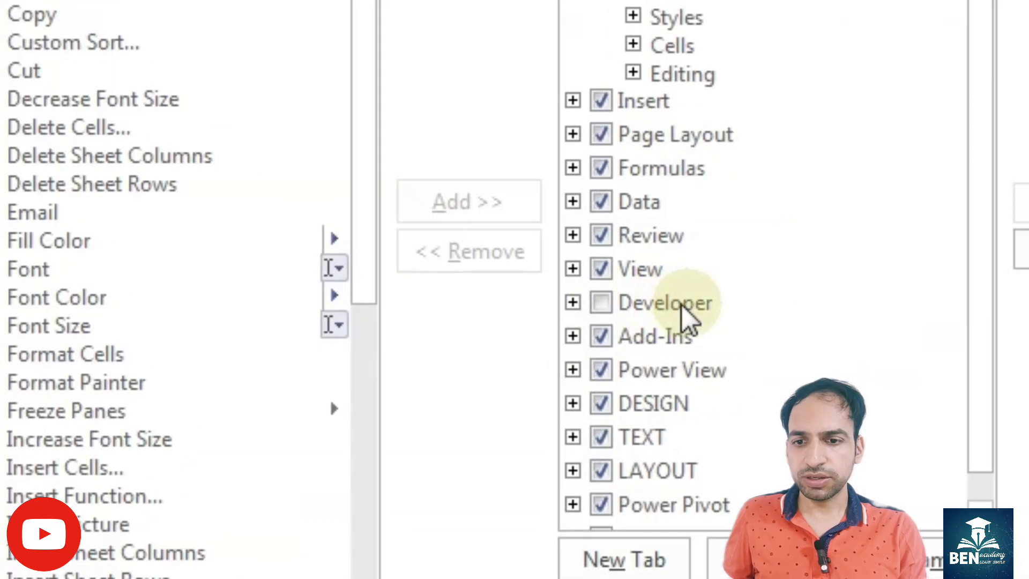
pyautogui.click(583, 374)
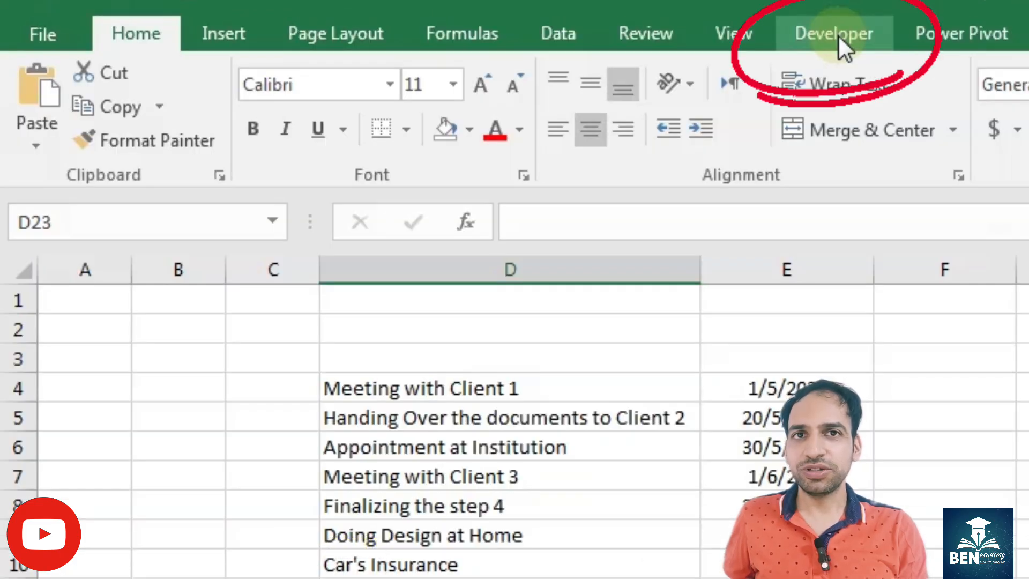
# - Insert a form-control checkbox in cell F4, beside the due date of Meeting with Client 1
pyautogui.click(838, 35)
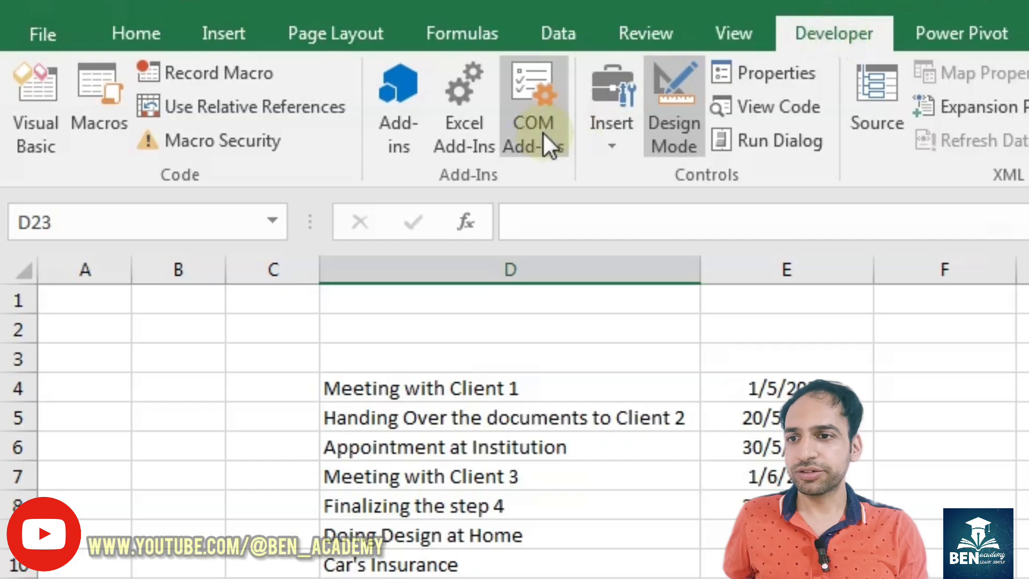
pyautogui.click(612, 142)
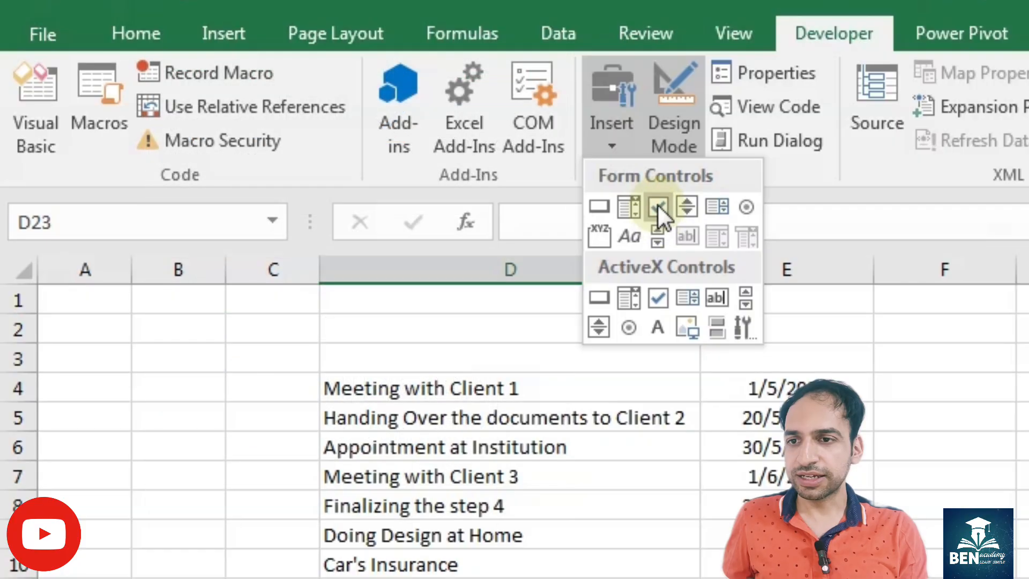
pyautogui.click(657, 209)
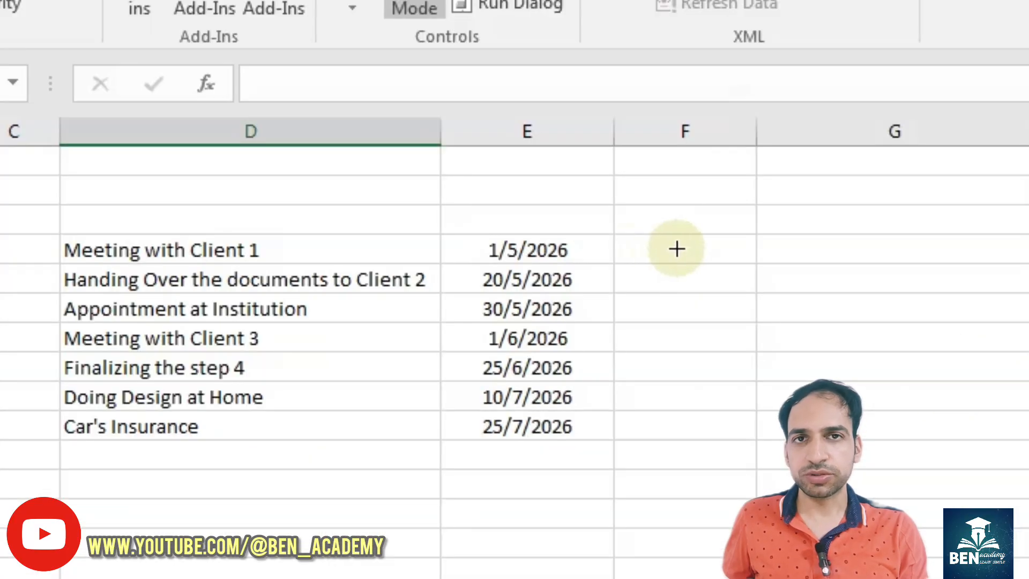
pyautogui.click(645, 244)
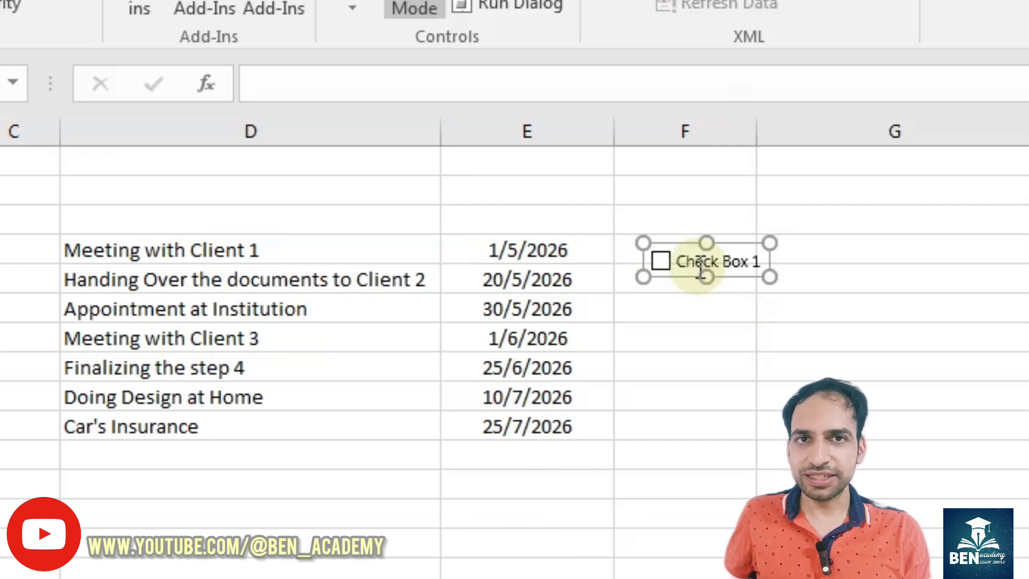
# - Delete the checkbox's label text, shrink its frame around the box, and position it near the middle of cell F4
pyautogui.click(731, 262)
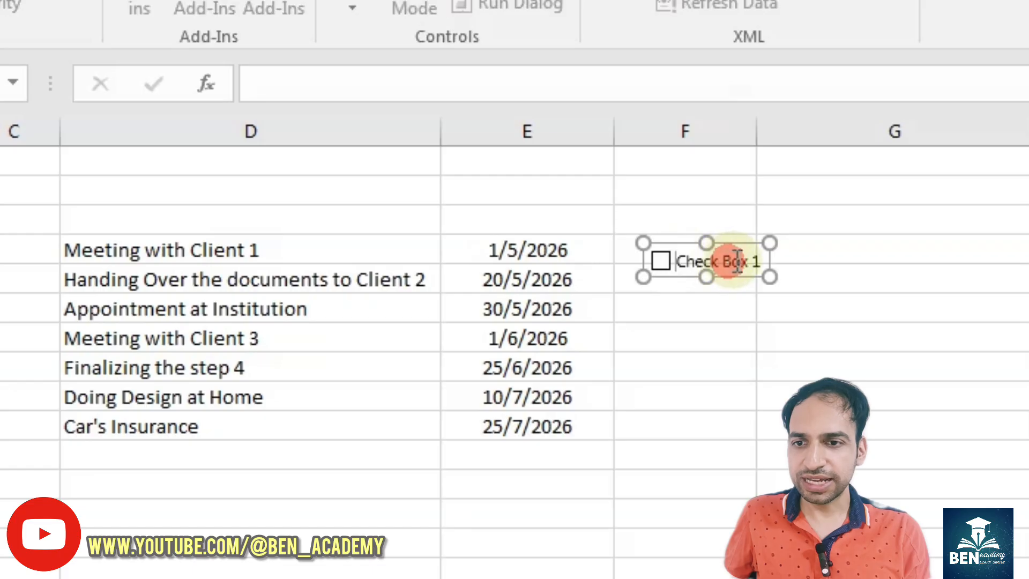
pyautogui.moveTo(681, 261); pyautogui.dragTo(785, 268)
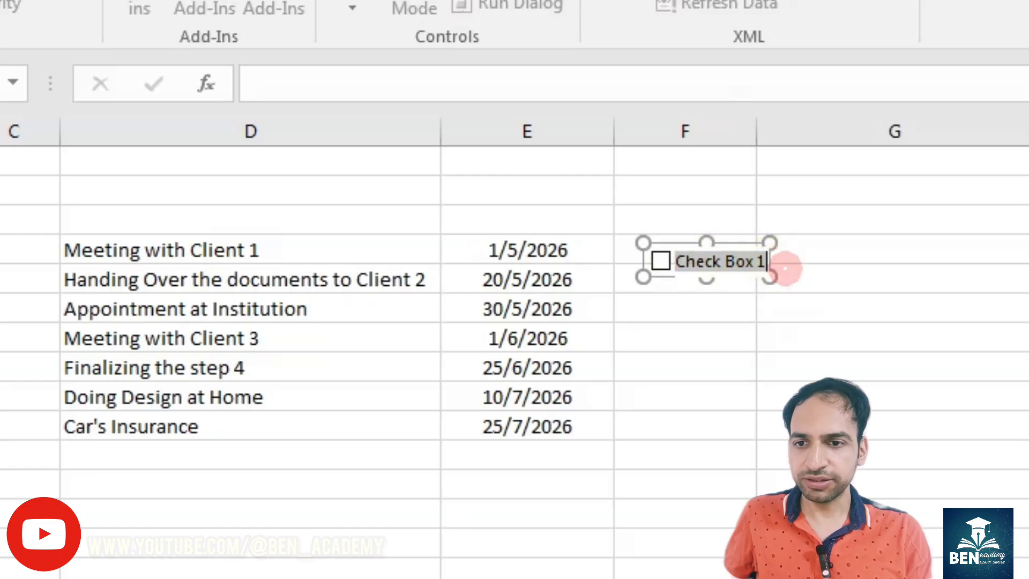
pyautogui.press('BackSpace')
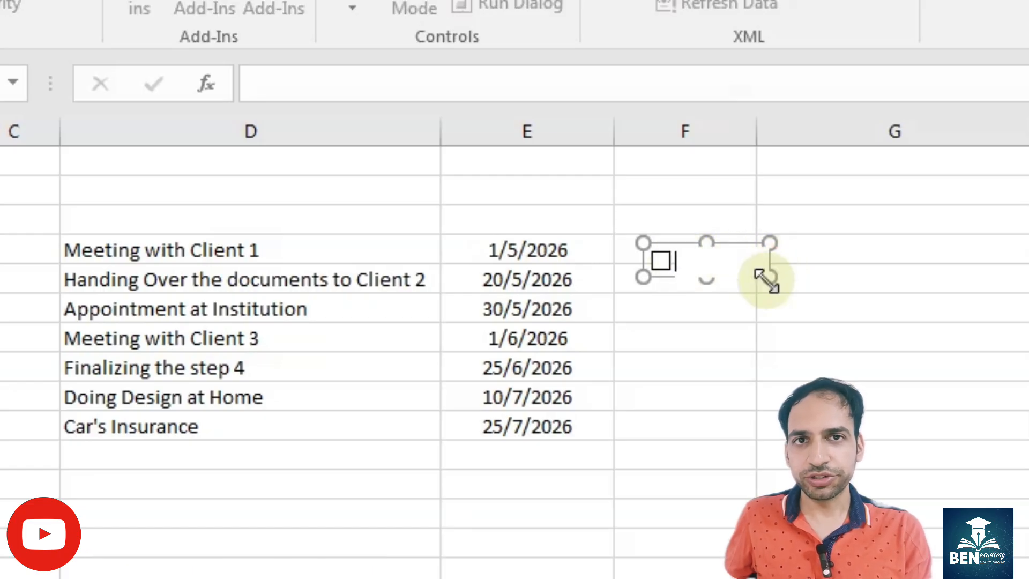
pyautogui.moveTo(766, 281); pyautogui.dragTo(660, 263)
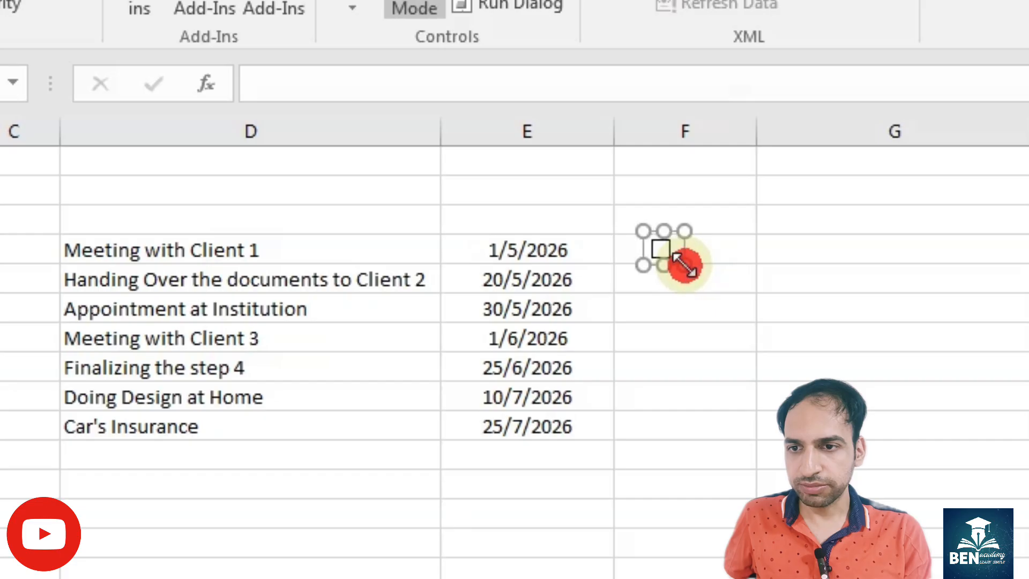
pyautogui.moveTo(664, 262); pyautogui.dragTo(697, 245)
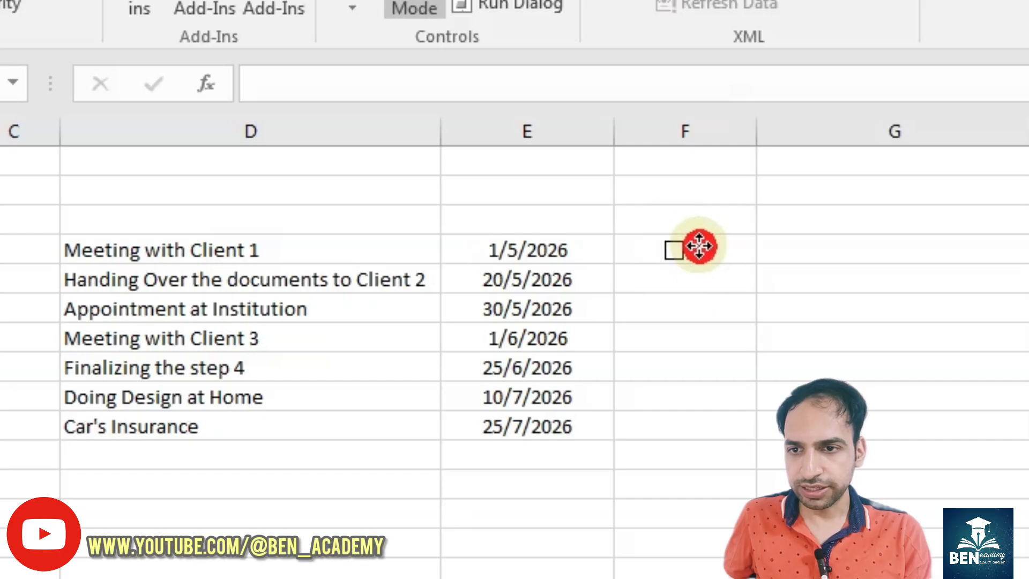
# - Copy the checkbox from F4 down through F10 with the fill handle so every task has one
pyautogui.click(724, 275)
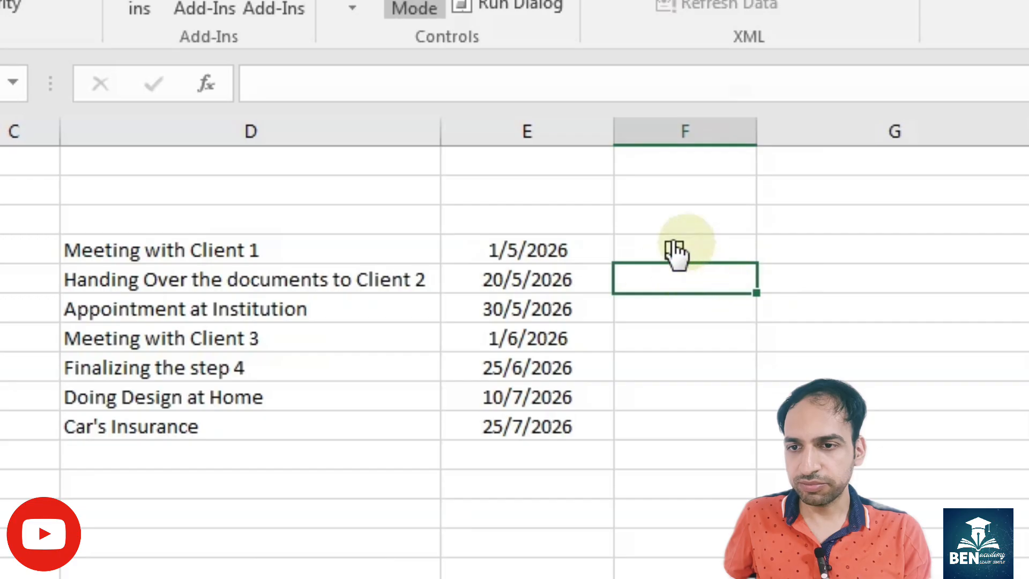
pyautogui.press('Up')
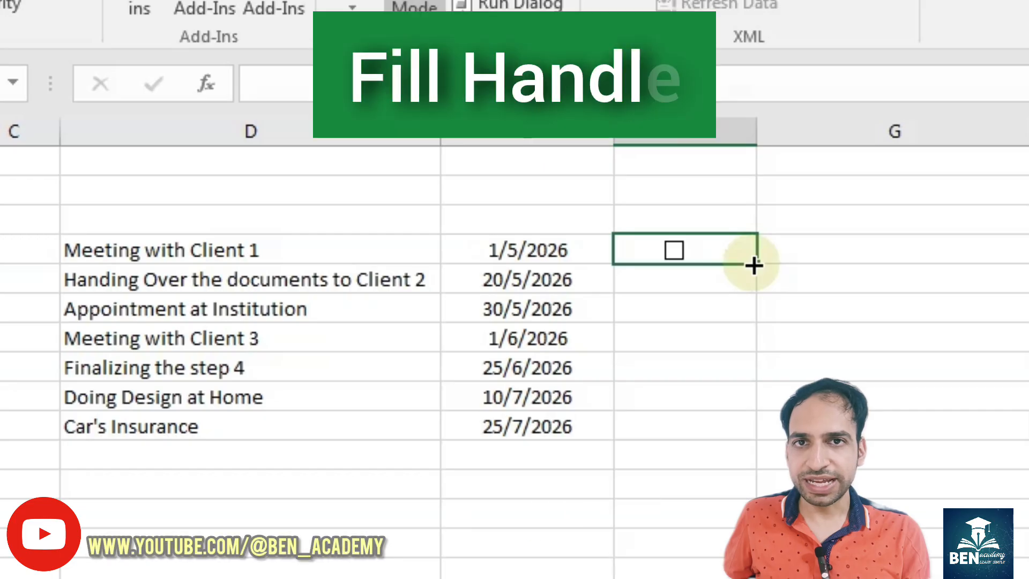
pyautogui.moveTo(754, 265); pyautogui.dragTo(746, 433)
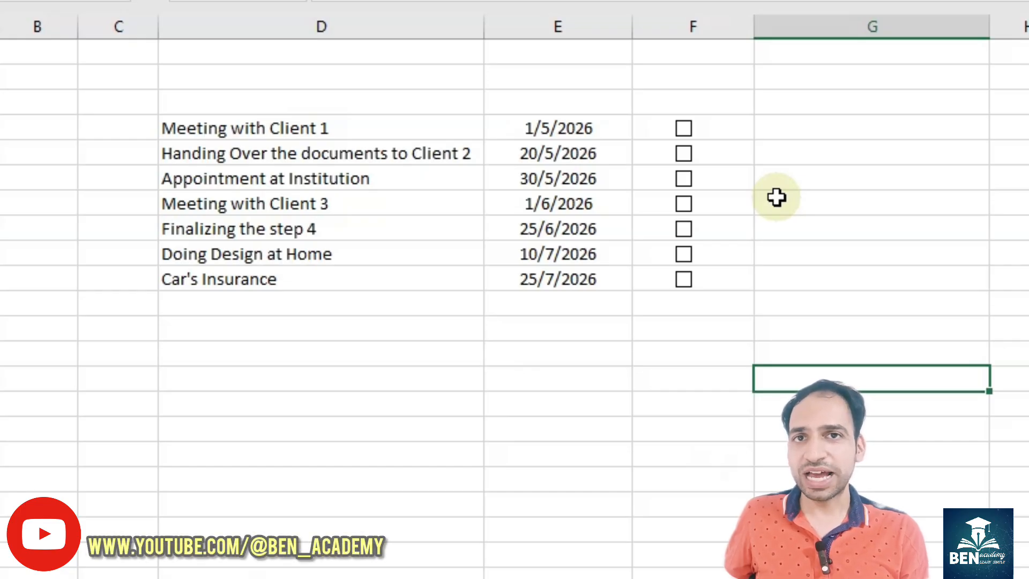
# - Link the checkbox of Meeting with Client 1 to cell $G$4 and toggle it to test the link
pyautogui.rightClick(686, 131)
pyautogui.click(771, 358)
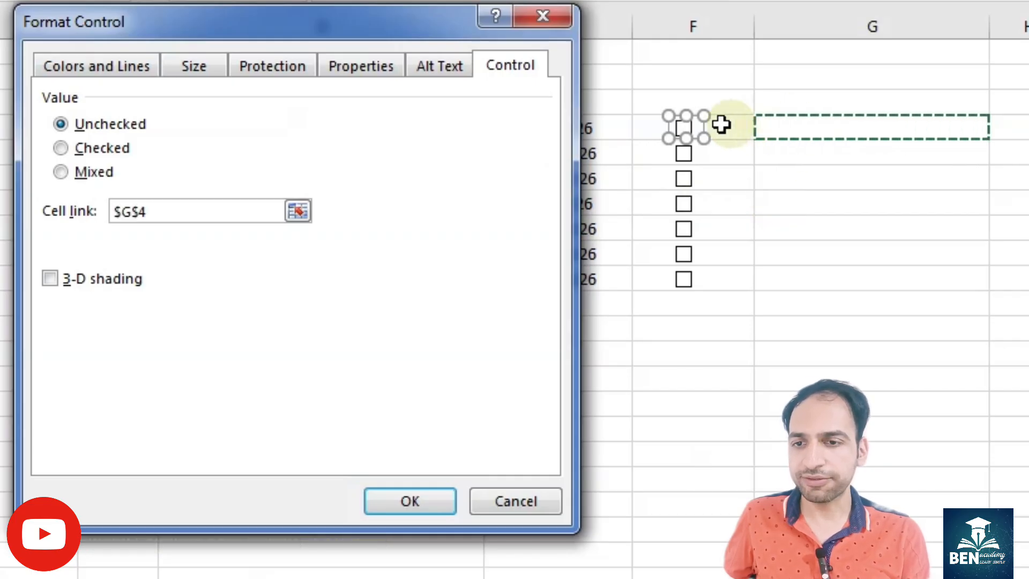
pyautogui.click(417, 498)
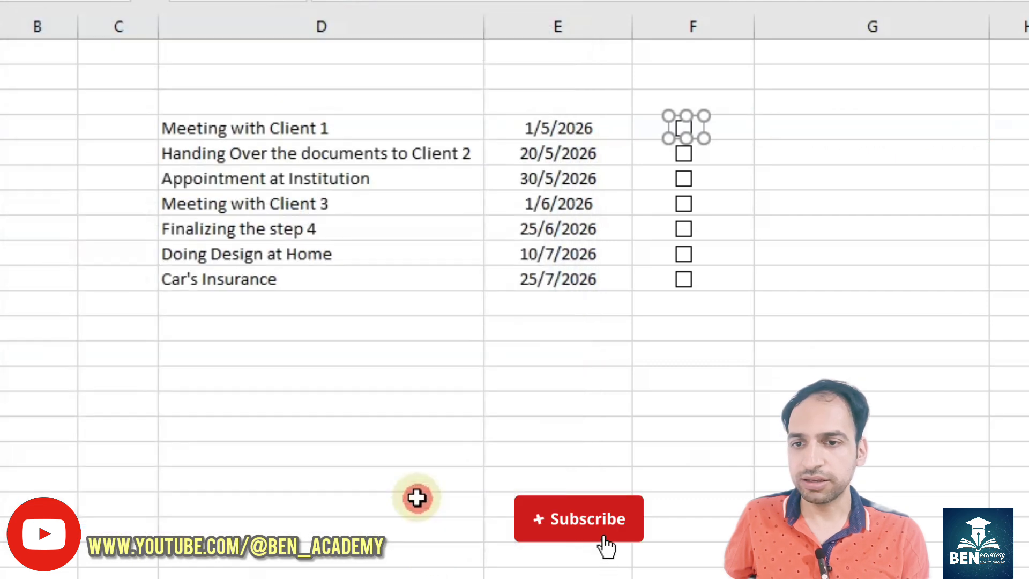
pyautogui.click(738, 378)
pyautogui.click(684, 129)
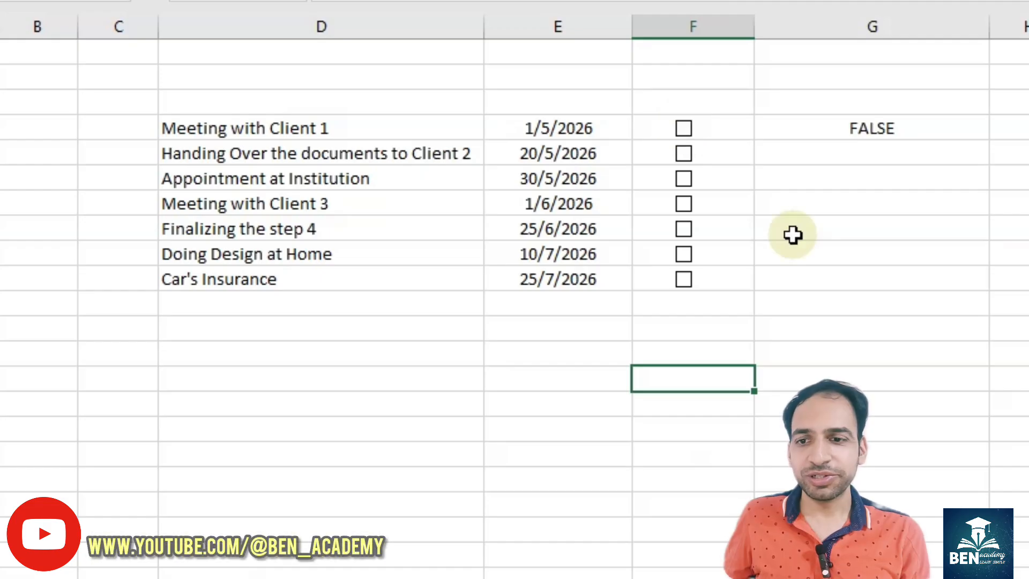
# - Link each remaining task checkbox to the column G cell in its own row
pyautogui.keyDown('ctrl'); pyautogui.click(705, 159); pyautogui.keyUp('ctrl')
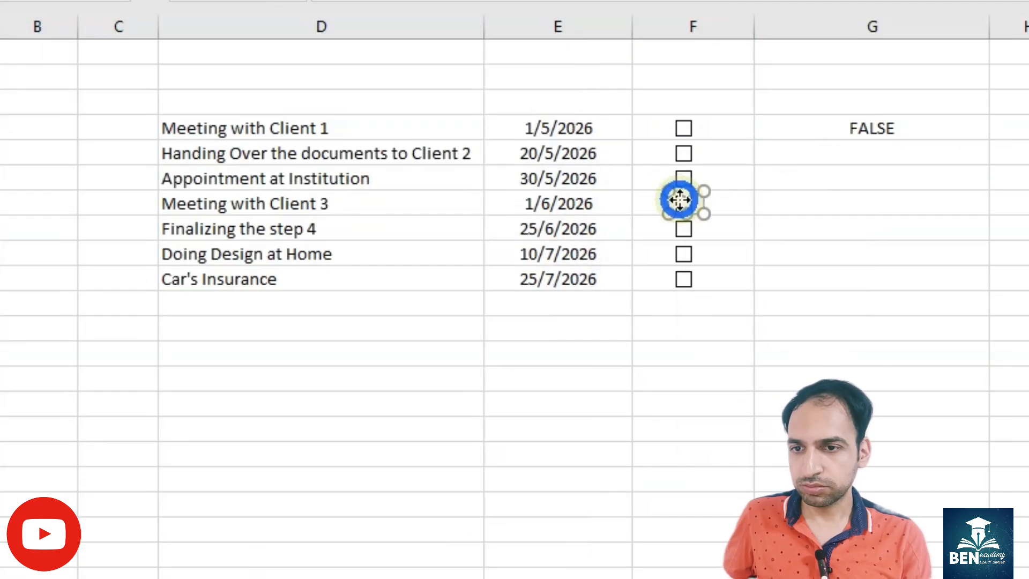
pyautogui.hotkey('ctrl', '1')
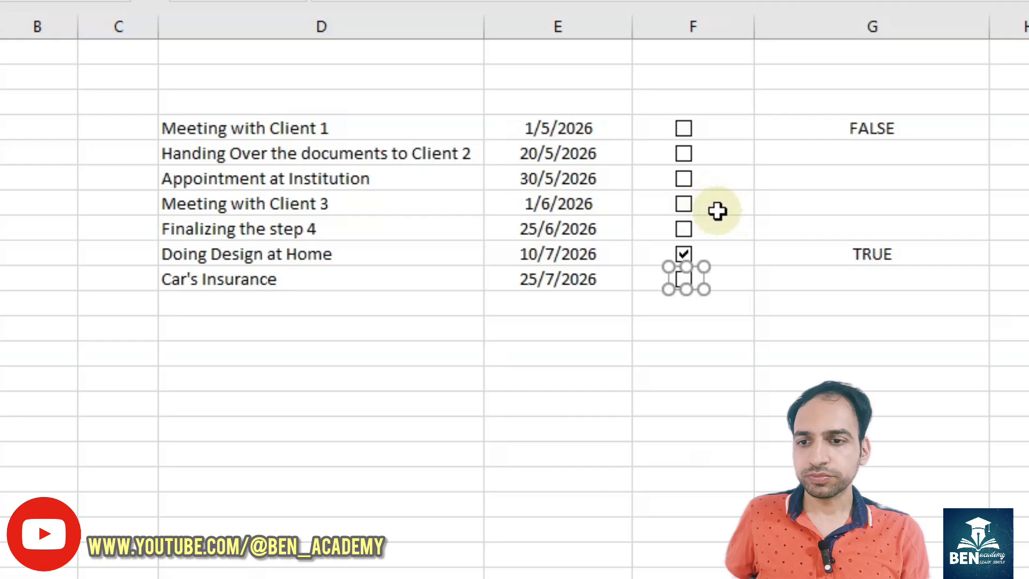
pyautogui.click(717, 209)
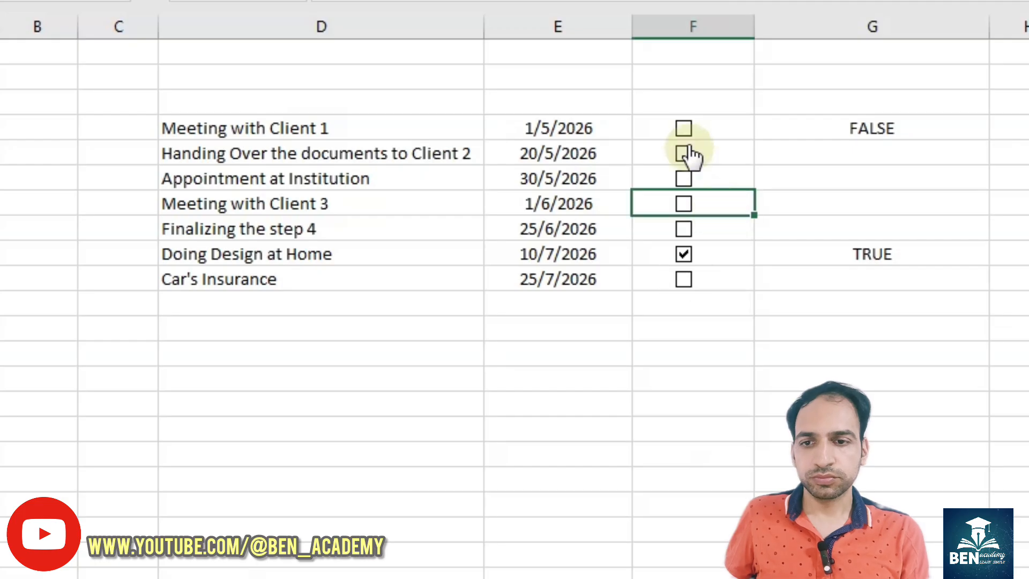
# - Toggle the checkboxes of the remaining tasks to put TRUE or FALSE into their linked cells in column G
pyautogui.click(683, 158)
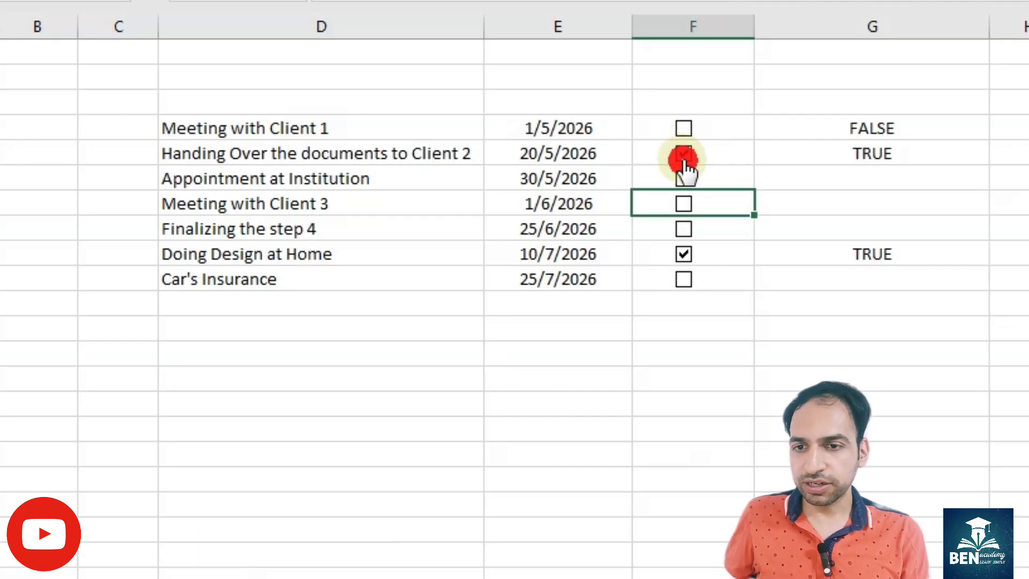
pyautogui.click(684, 229)
pyautogui.click(686, 279)
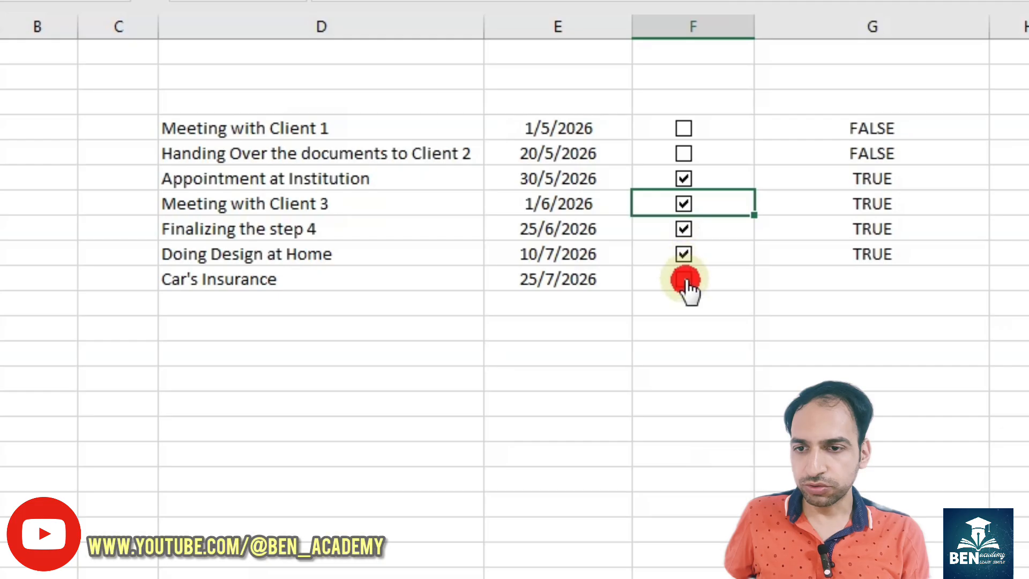
# - Convert the task list into a table with headers, extending its data range to $D$3:$H$10
pyautogui.click(440, 178)
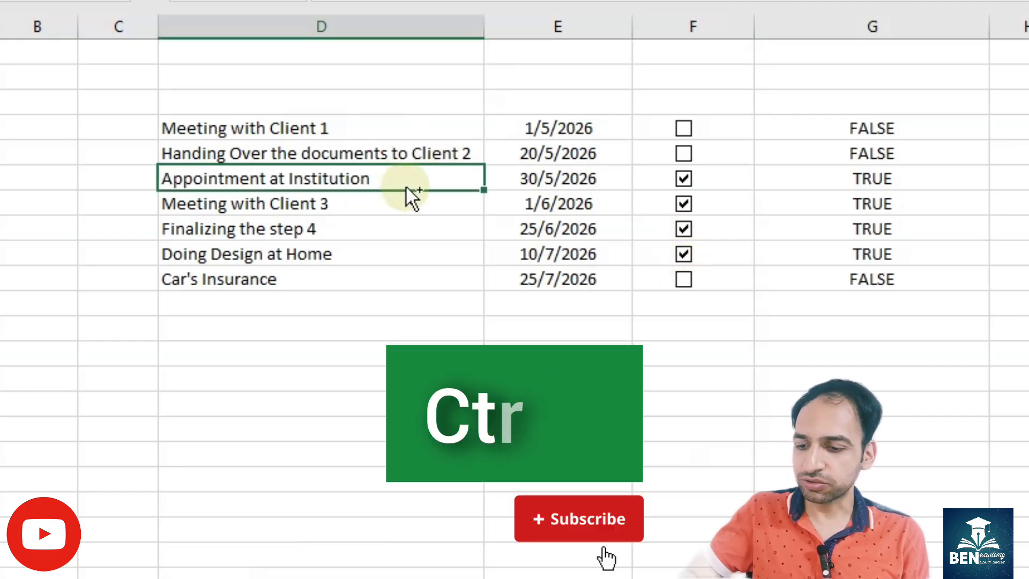
pyautogui.hotkey('ctrl', 't')
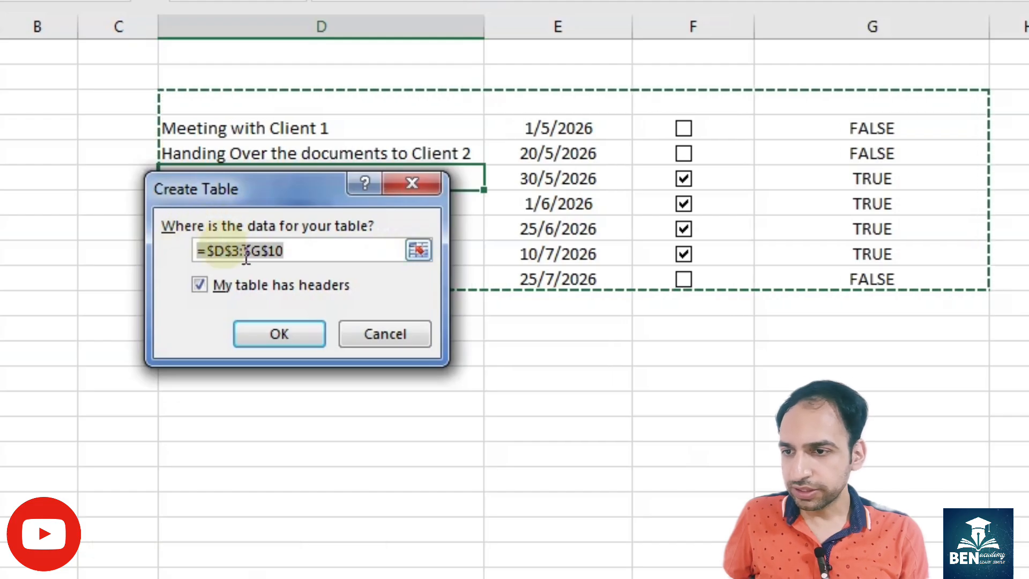
pyautogui.click(261, 250)
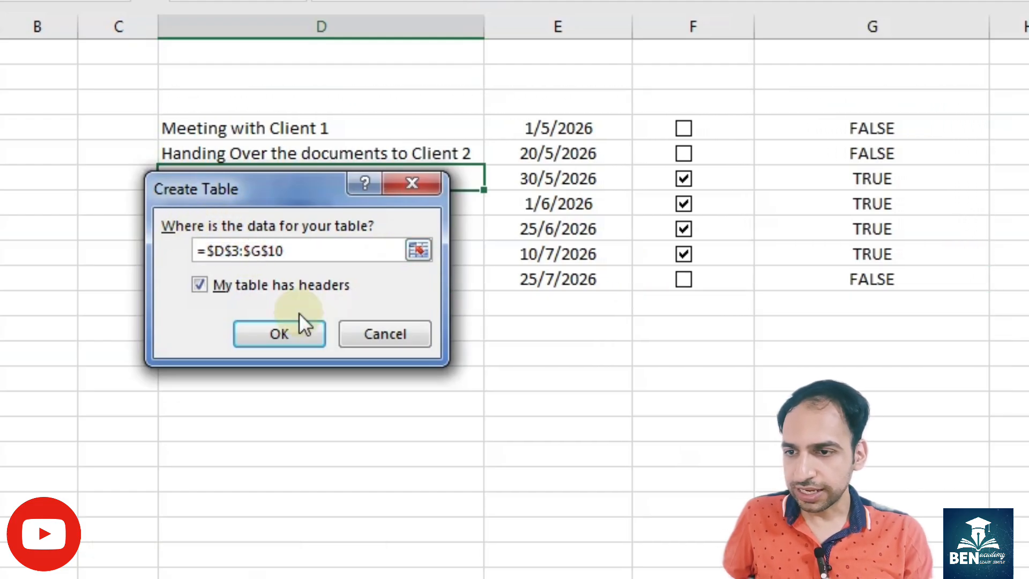
pyautogui.press('BackSpace')
pyautogui.write('h')
pyautogui.click(153, 314)
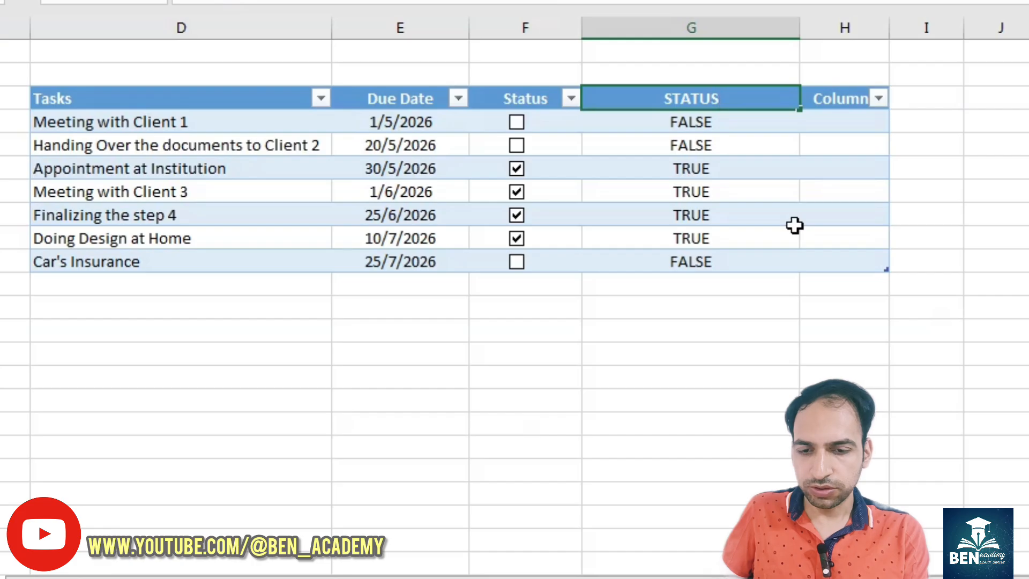
# - Title the last two table columns STATUS and NOTE, and widen column H
pyautogui.press('Tab')
pyautogui.write('NOTE')
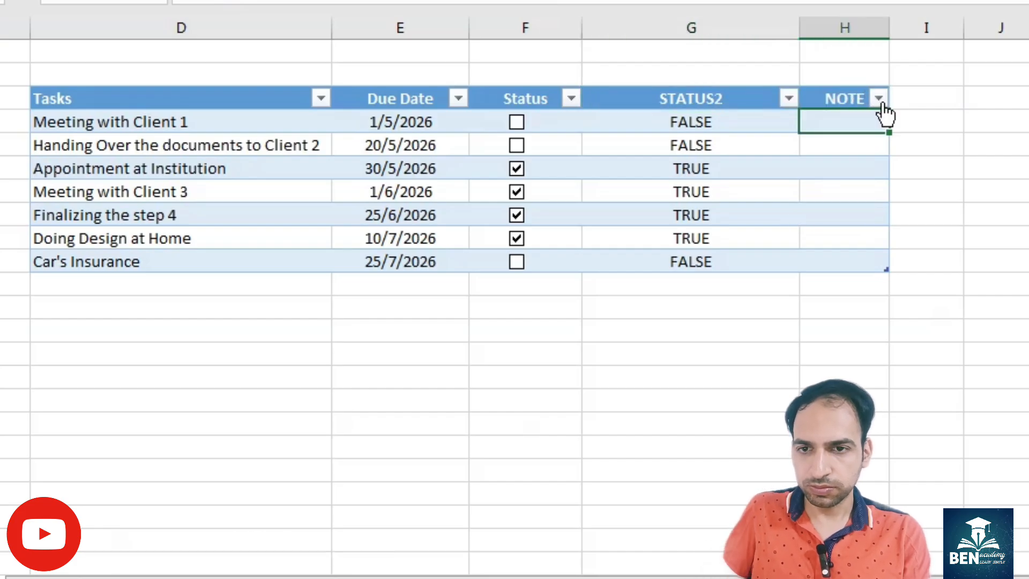
pyautogui.moveTo(887, 30); pyautogui.dragTo(952, 30)
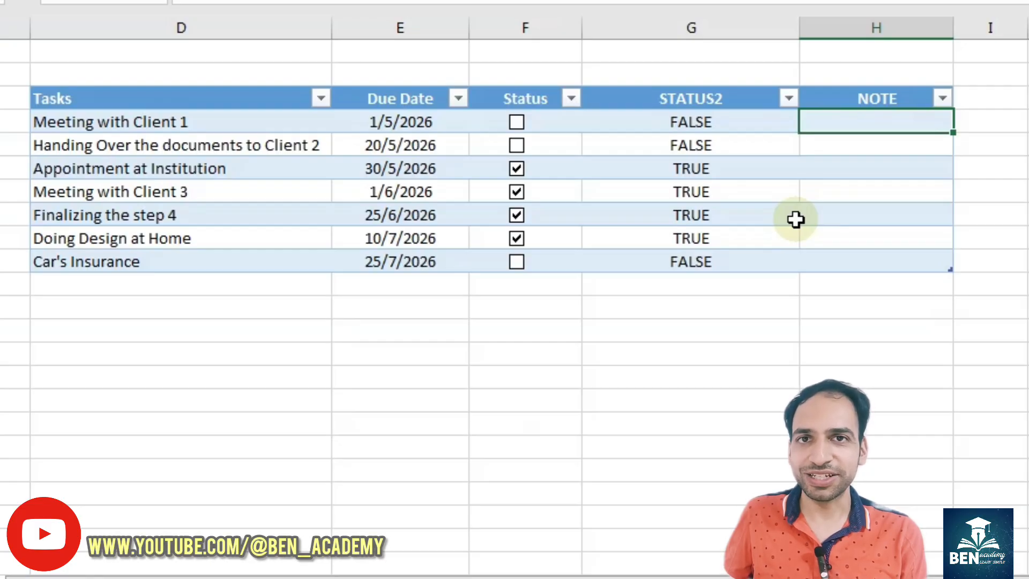
# - Start a new formula-based conditional formatting rule for the first task row, D4:H4
pyautogui.click(209, 121)
pyautogui.moveTo(209, 122); pyautogui.dragTo(713, 120)
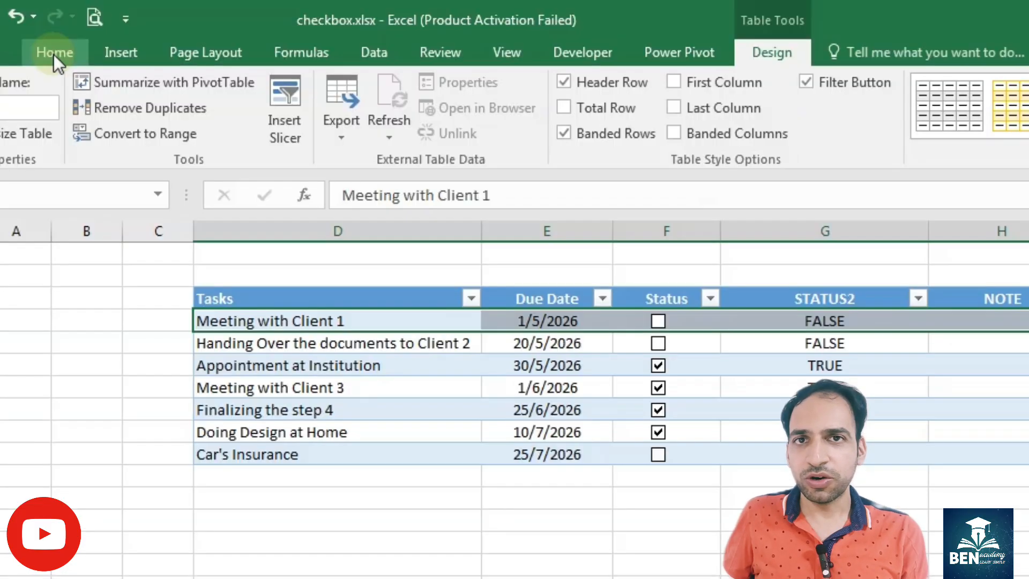
pyautogui.click(52, 52)
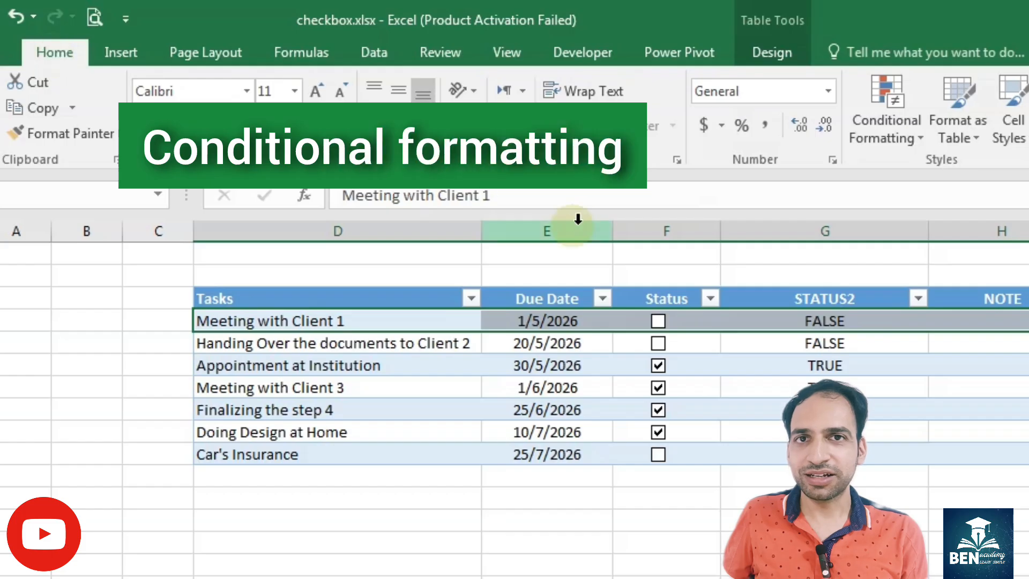
pyautogui.click(895, 137)
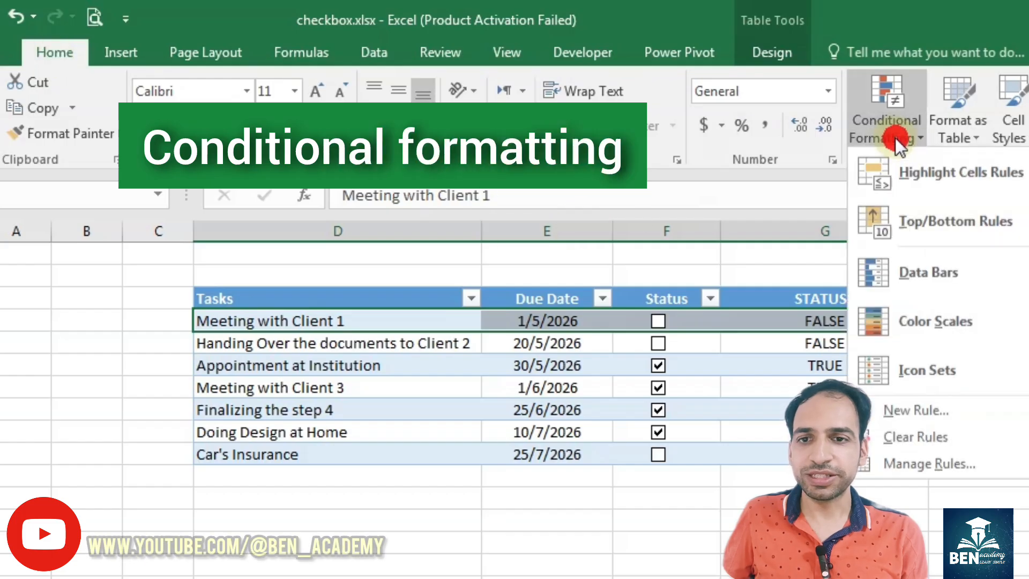
pyautogui.click(948, 459)
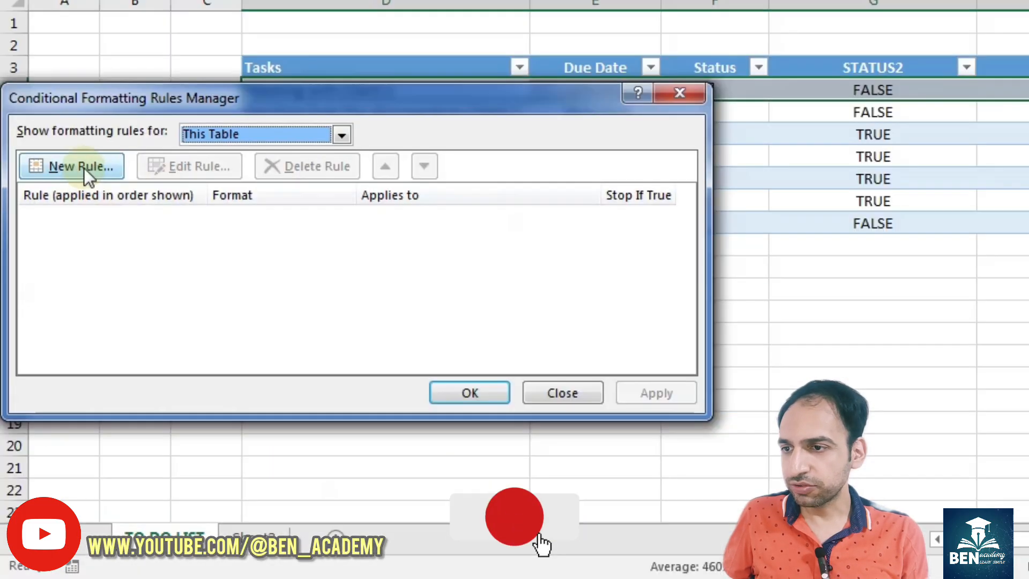
pyautogui.moveTo(200, 94); pyautogui.dragTo(558, 78)
pyautogui.click(445, 149)
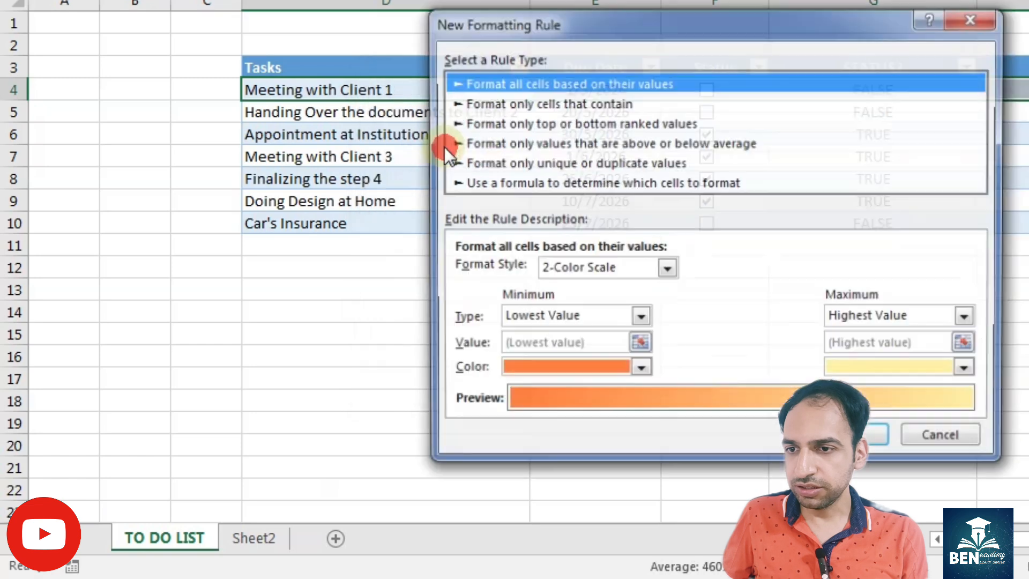
pyautogui.click(525, 179)
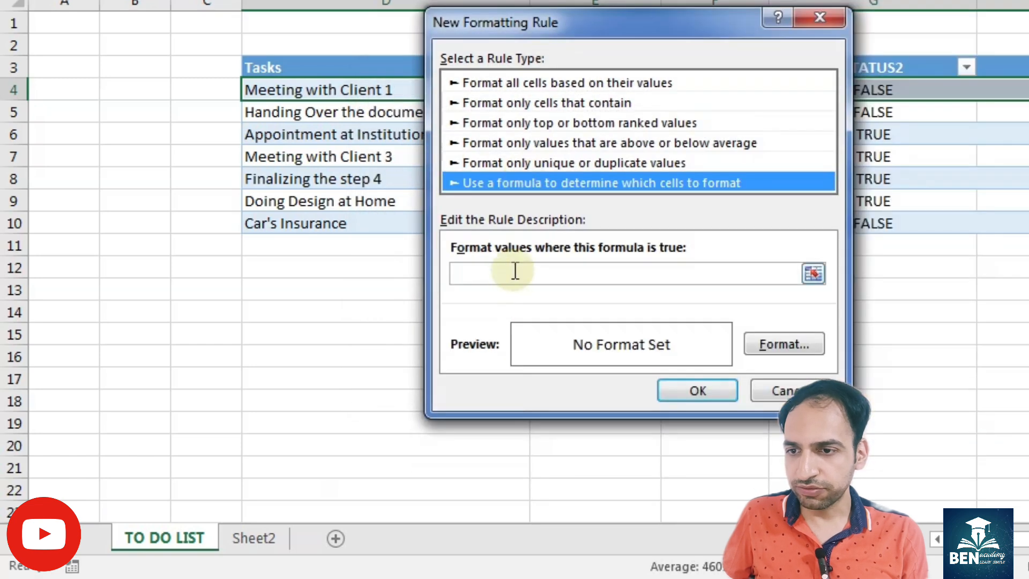
# - Set the rule's condition to =$G4=TRUE, keeping only the column reference absolute
pyautogui.click(515, 270)
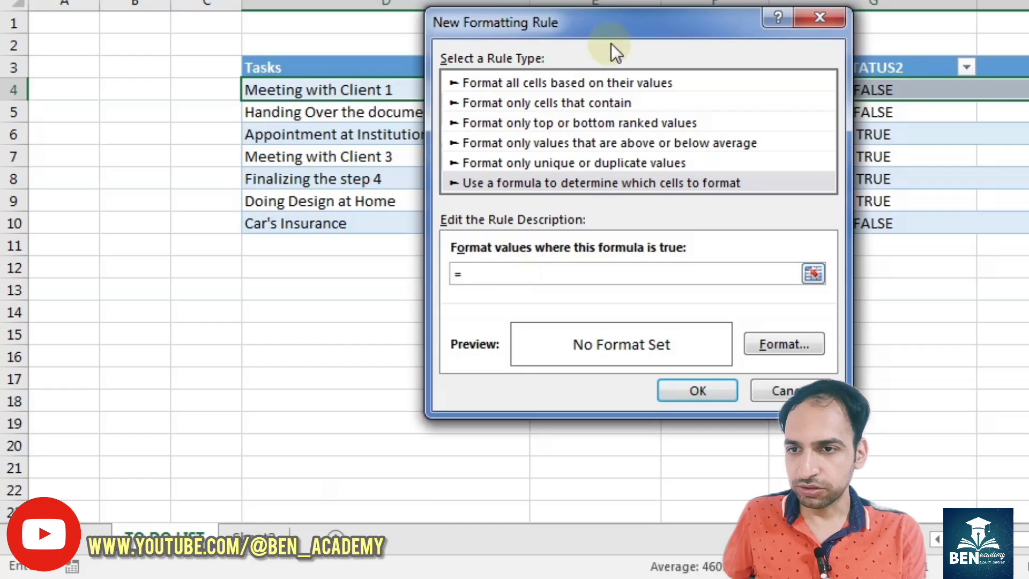
pyautogui.moveTo(610, 44); pyautogui.dragTo(673, 157)
pyautogui.click(870, 89)
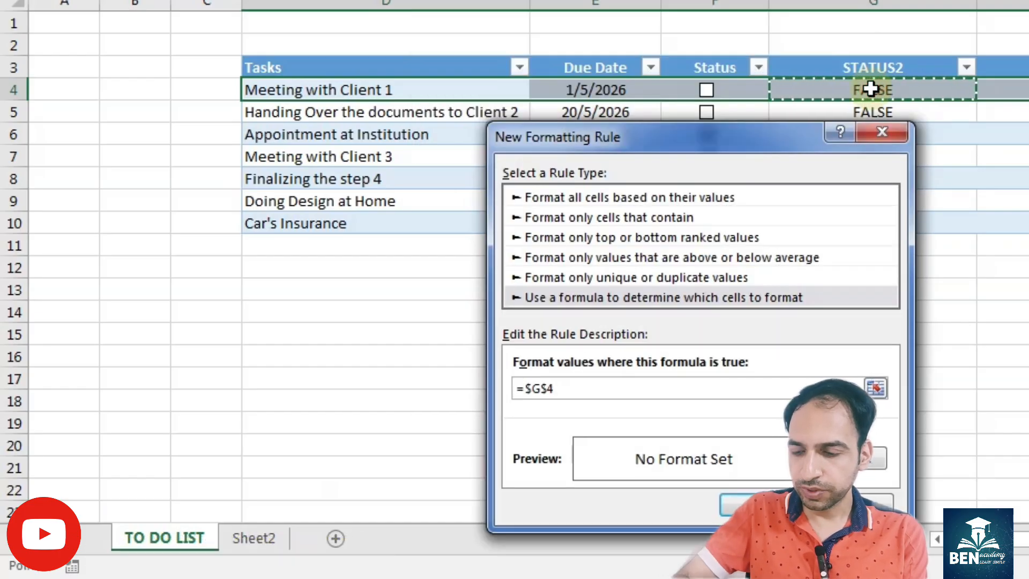
pyautogui.press('F4')
pyautogui.press('F4')
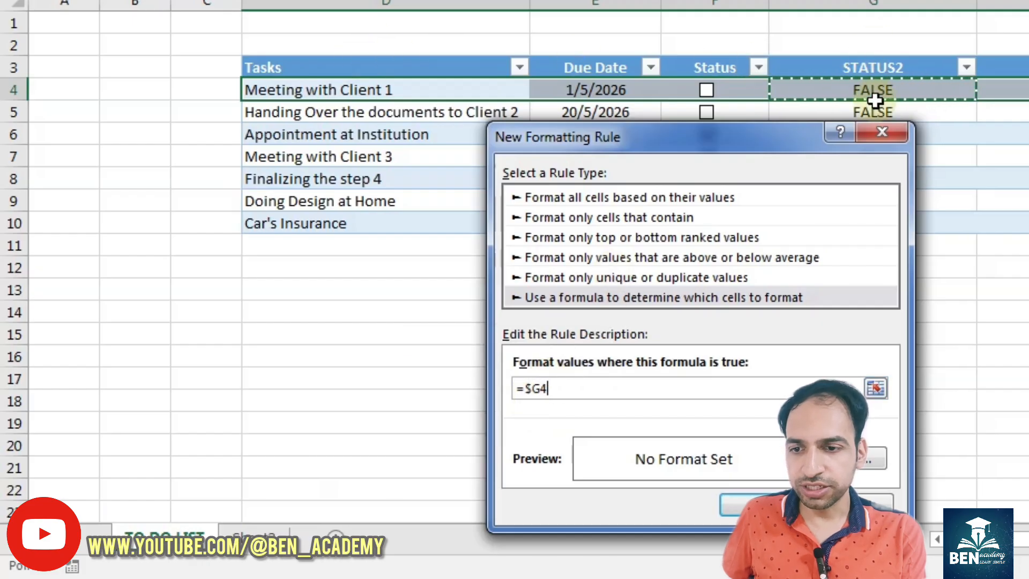
pyautogui.write('=')
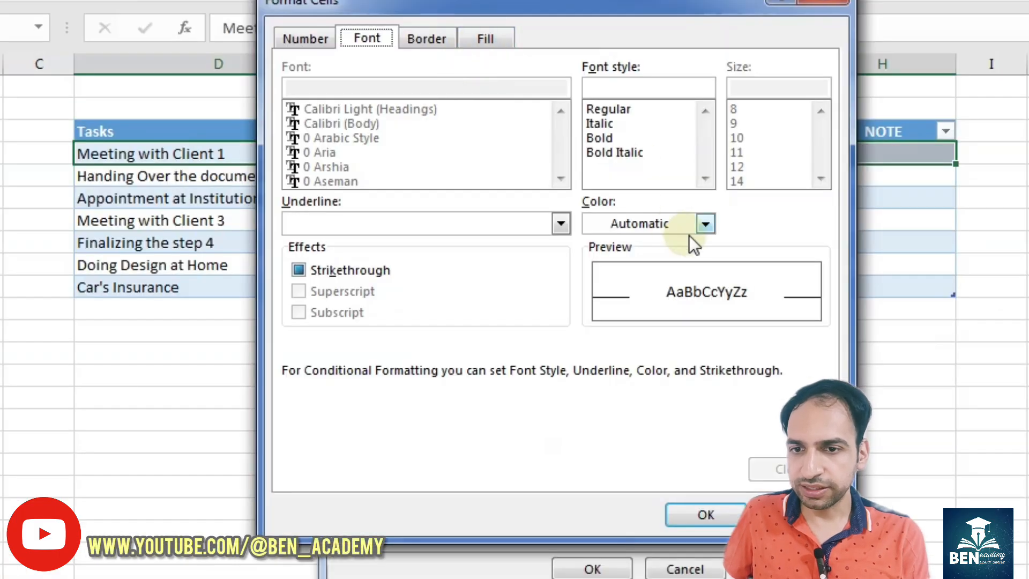
# - Give the rule a green font color and apply it to the first task row
pyautogui.click(704, 223)
pyautogui.click(690, 420)
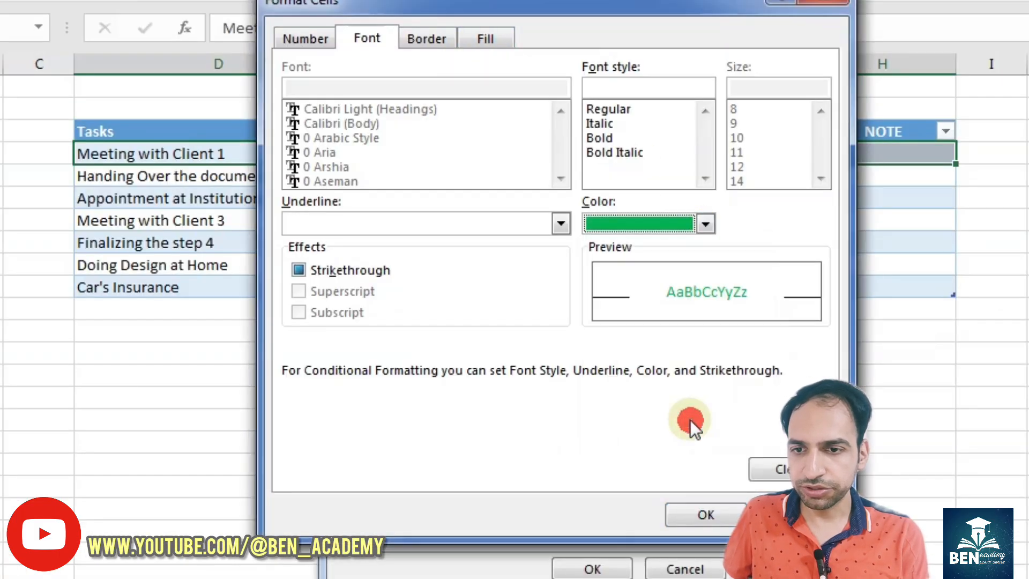
pyautogui.click(706, 513)
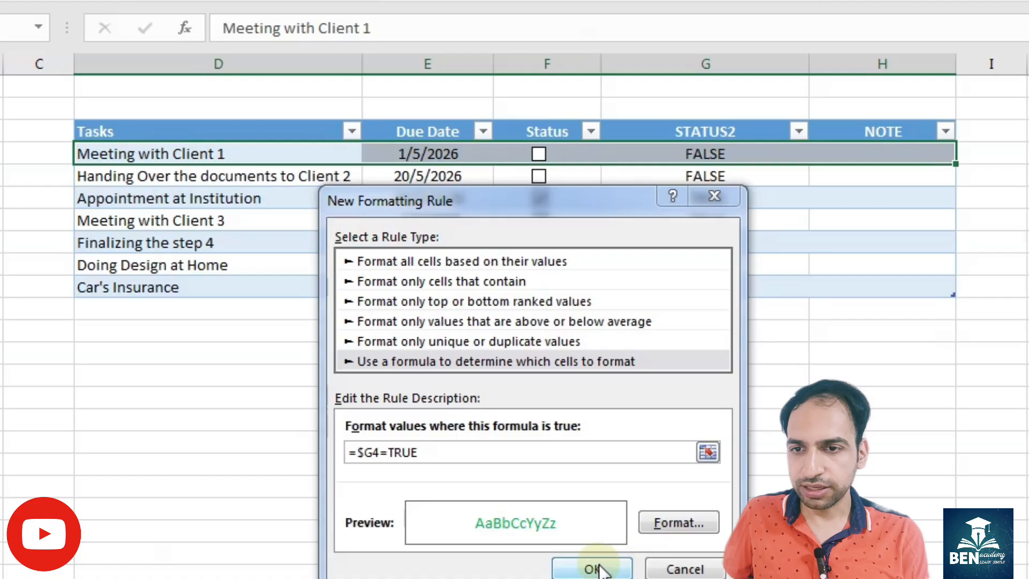
pyautogui.click(595, 569)
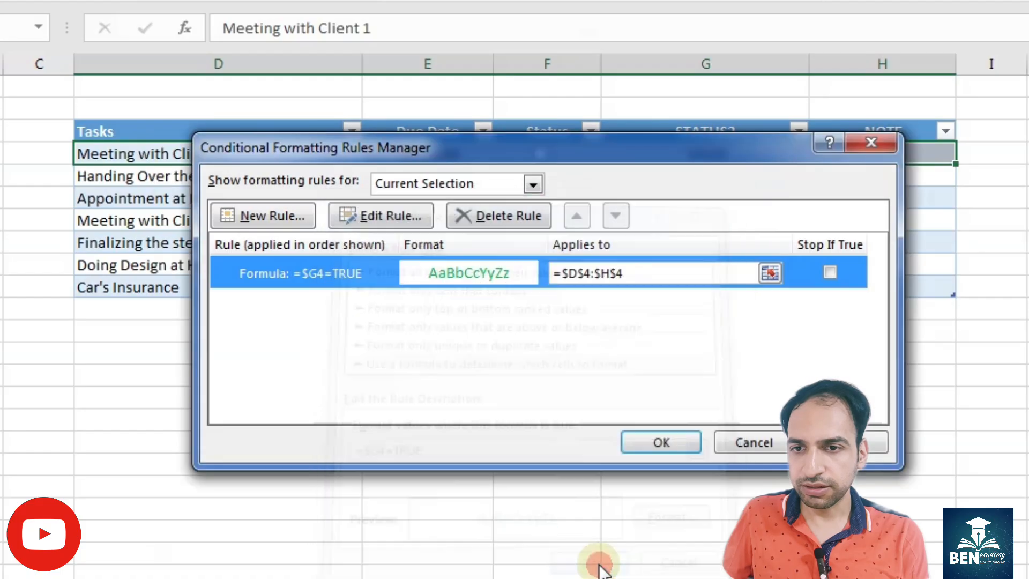
pyautogui.click(663, 442)
pyautogui.click(663, 440)
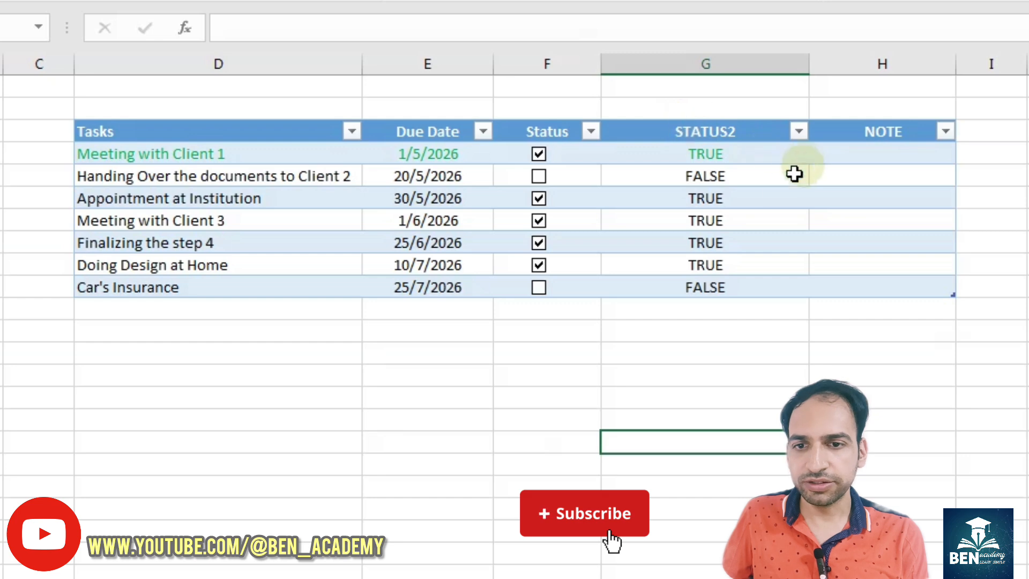
# - Enter ONLINE MEETING as the first task's note and untick that task's checkbox
pyautogui.click(852, 155)
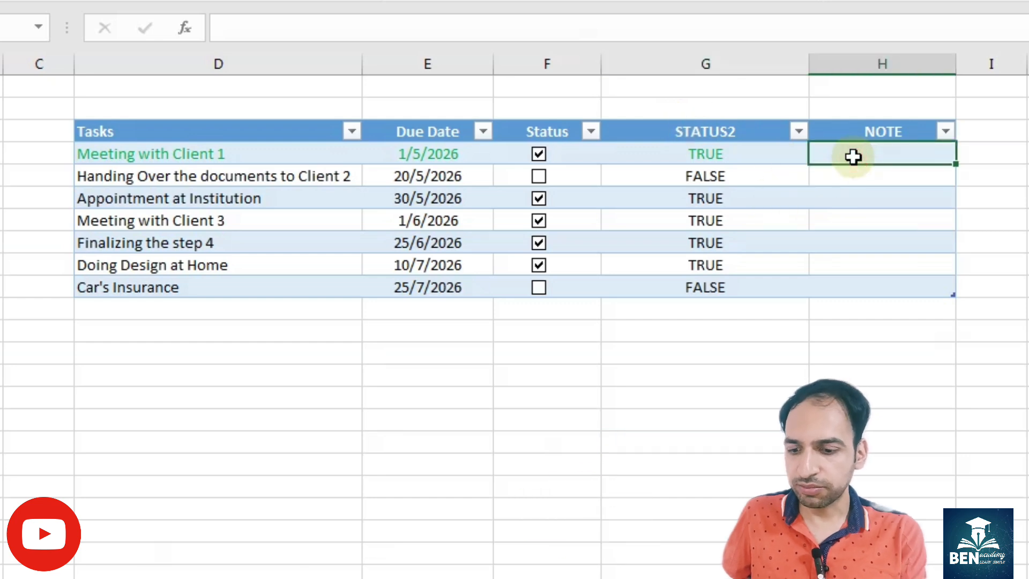
pyautogui.write('ONL')
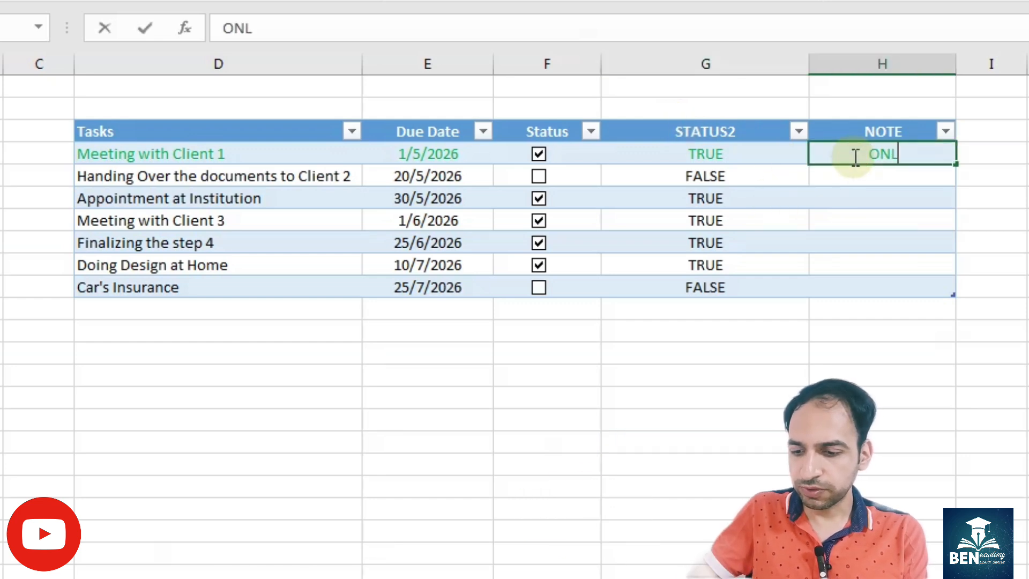
pyautogui.write('INE MEETING')
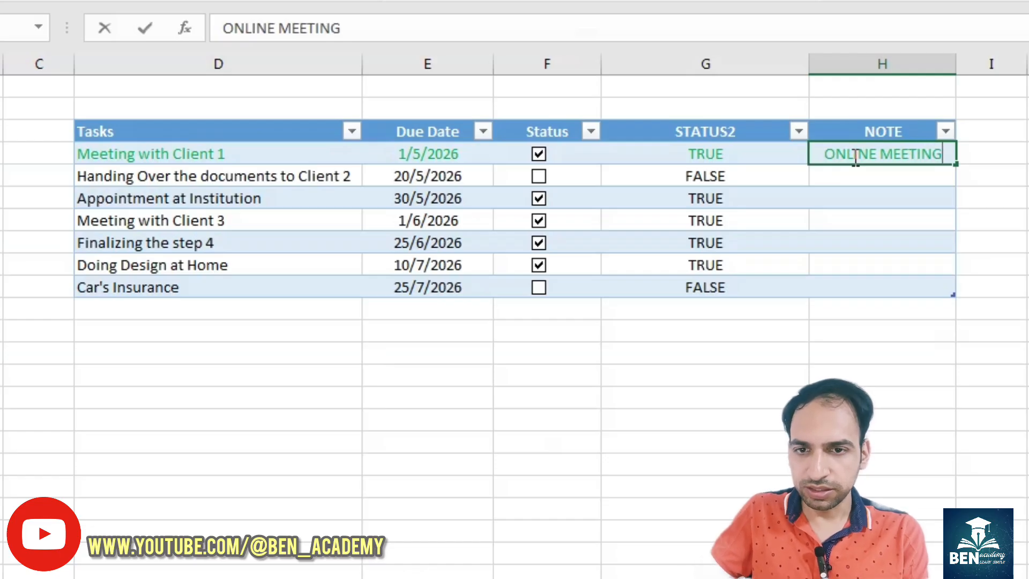
pyautogui.press('Return')
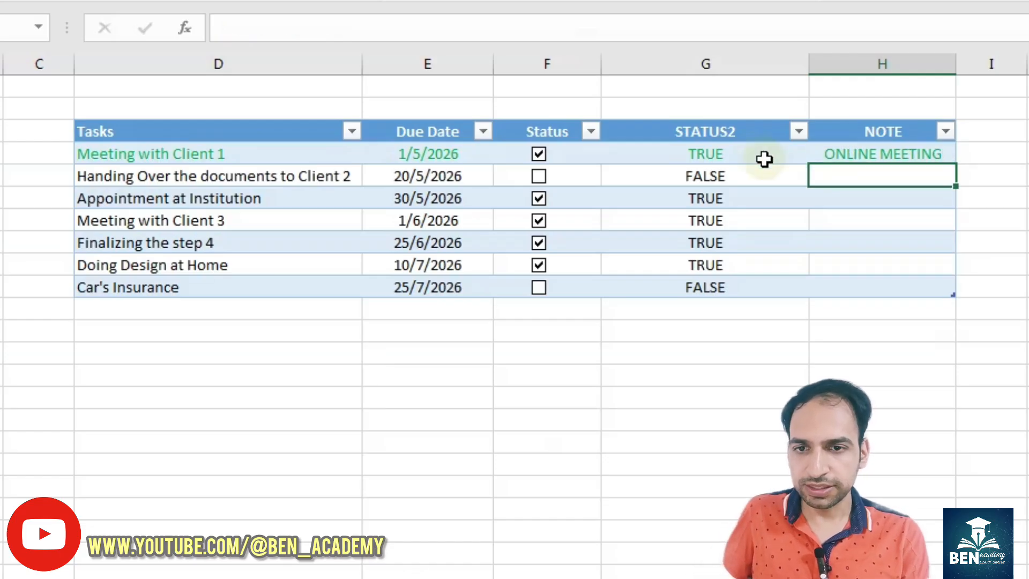
pyautogui.click(539, 154)
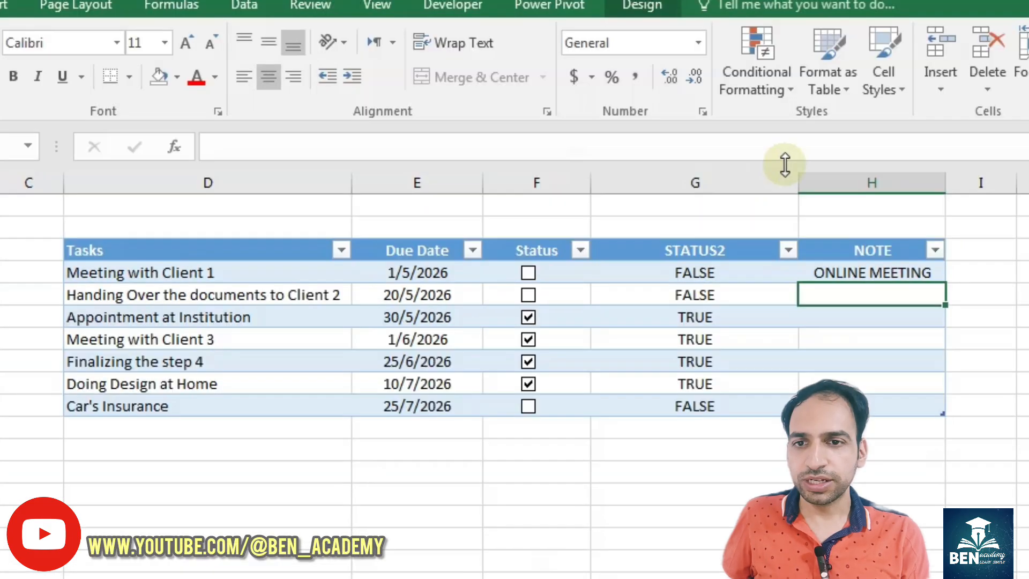
# - Extend the conditional formatting rule to =$D$4:$H$10, tick Meeting with Client 1, and untick Meeting with Client 3 and Doing Design at Home
pyautogui.click(772, 86)
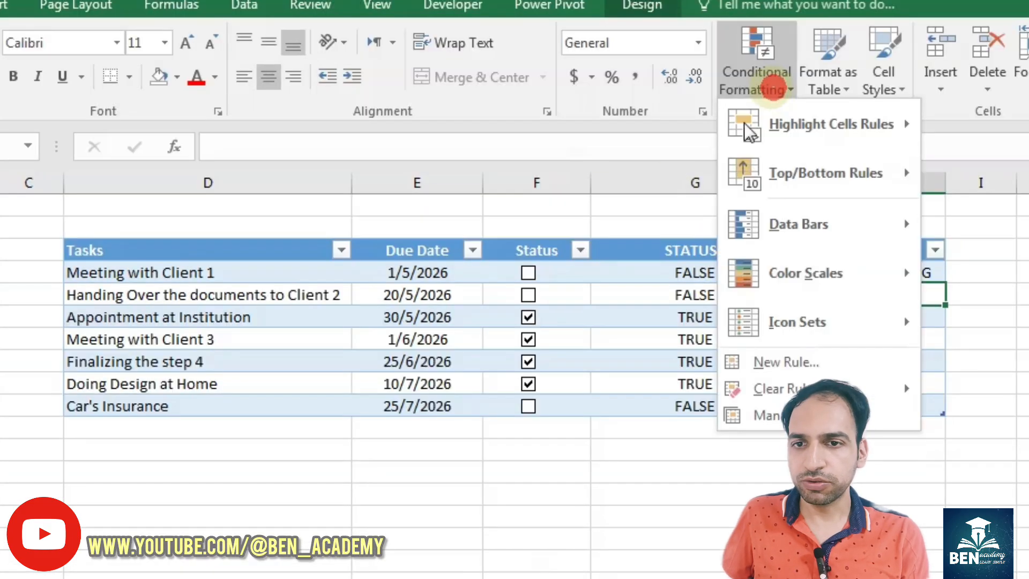
pyautogui.click(778, 415)
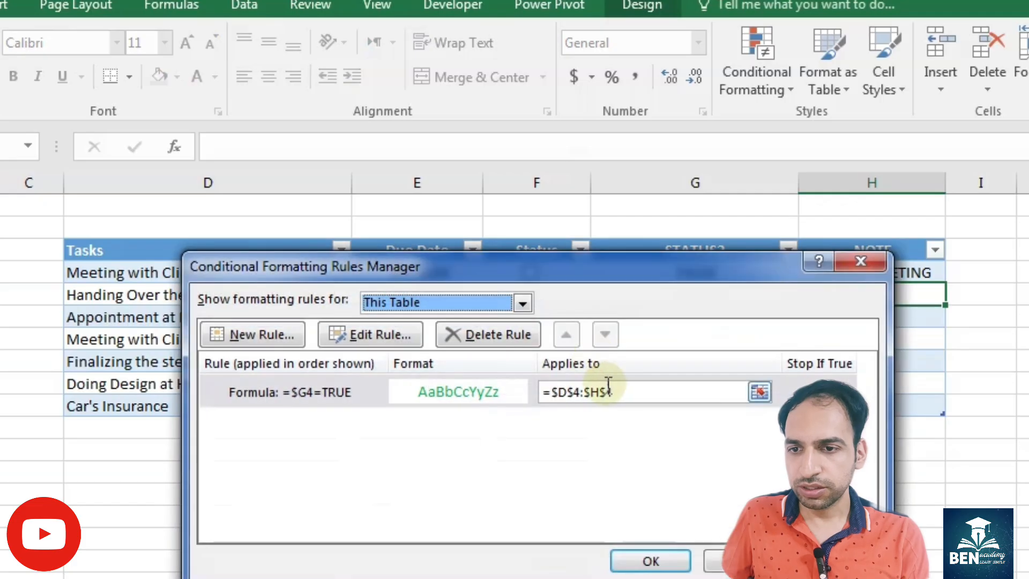
pyautogui.click(620, 396)
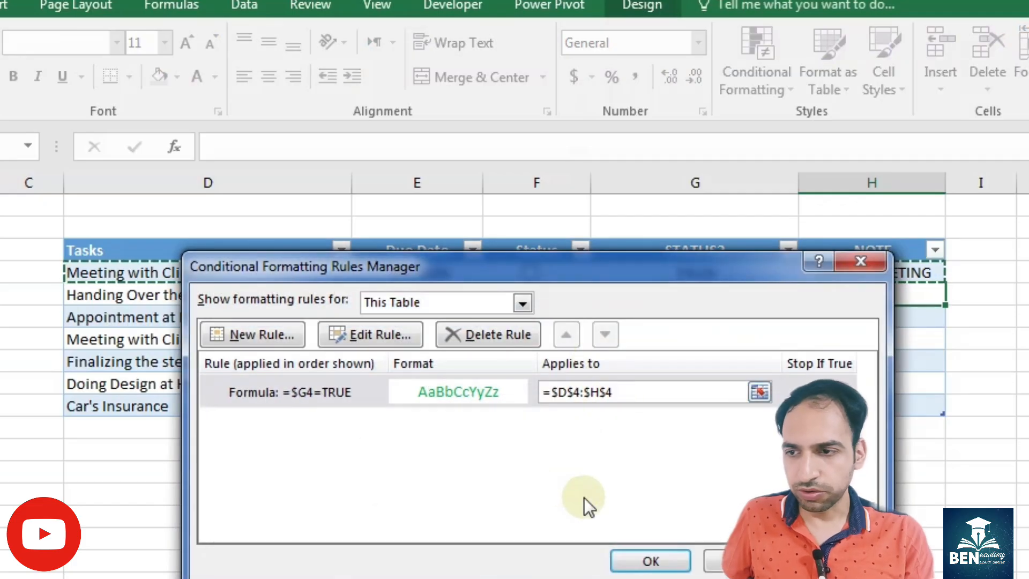
pyautogui.press('BackSpace')
pyautogui.write('10')
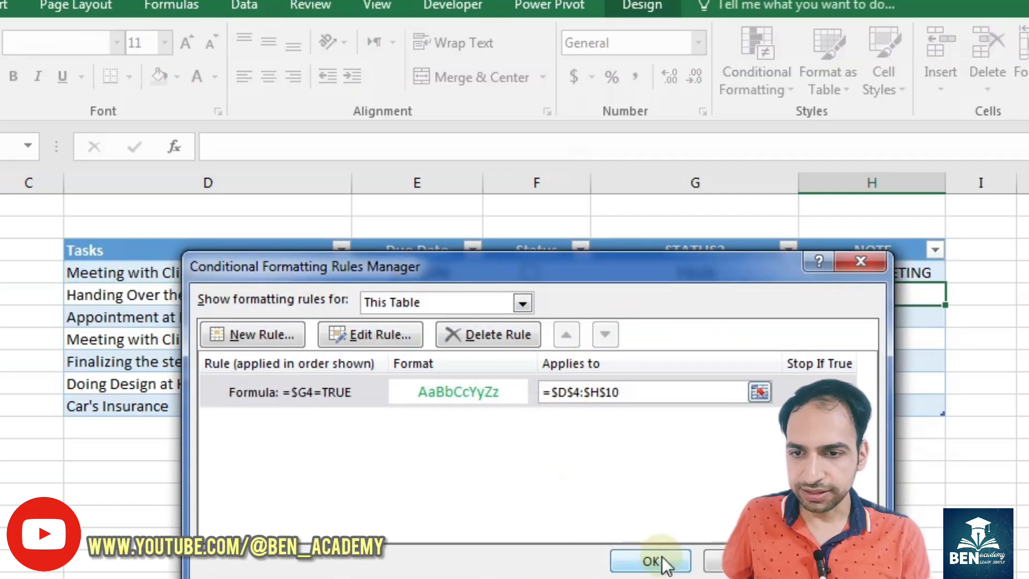
pyautogui.click(661, 557)
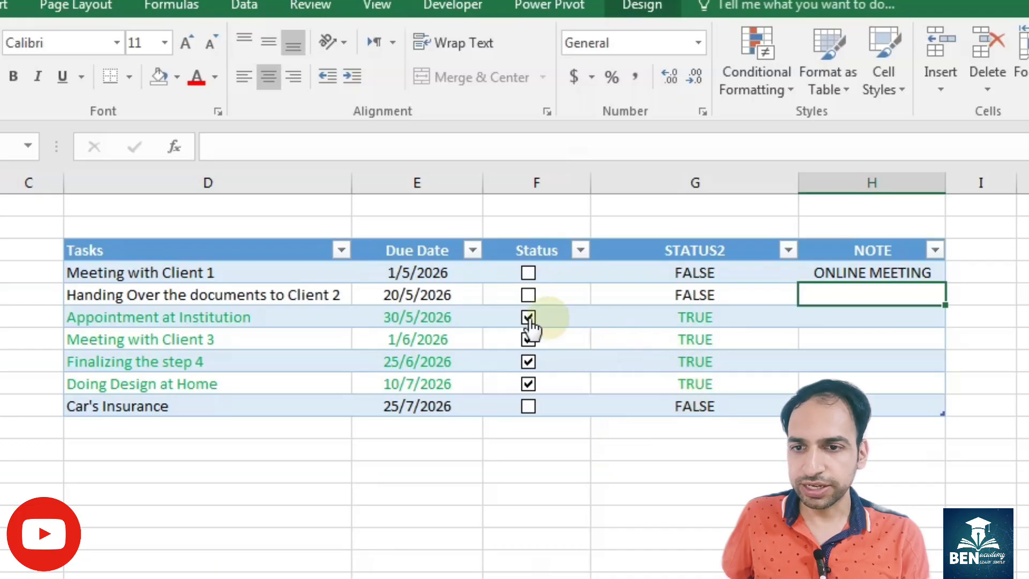
pyautogui.click(528, 273)
pyautogui.click(529, 340)
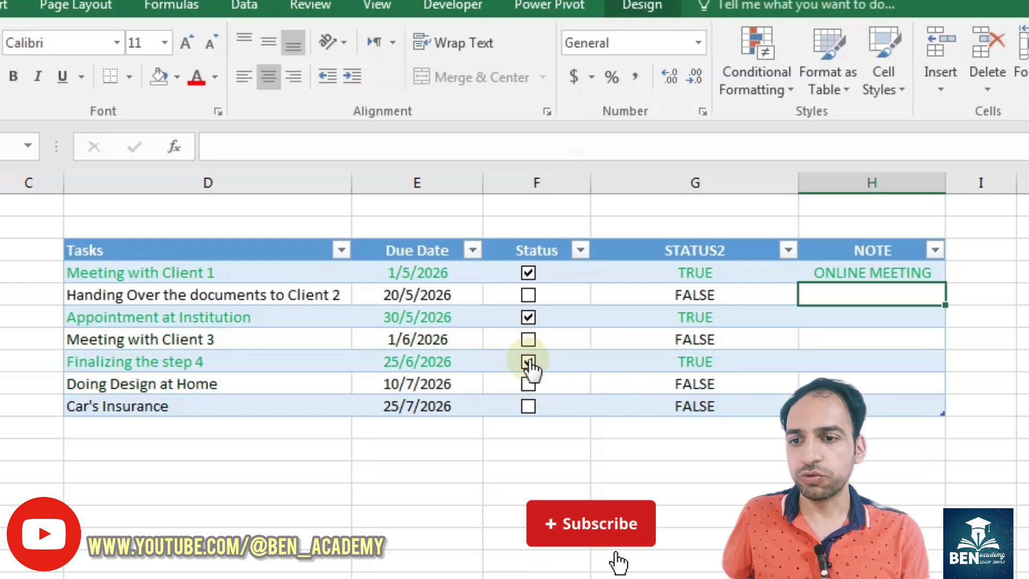
# - Calculate the share of completed tasks in cell F12 with =COUNTIF(Table3[STATUS2],TRUE)/COUNTA(Table3[Tasks])
pyautogui.click(550, 450)
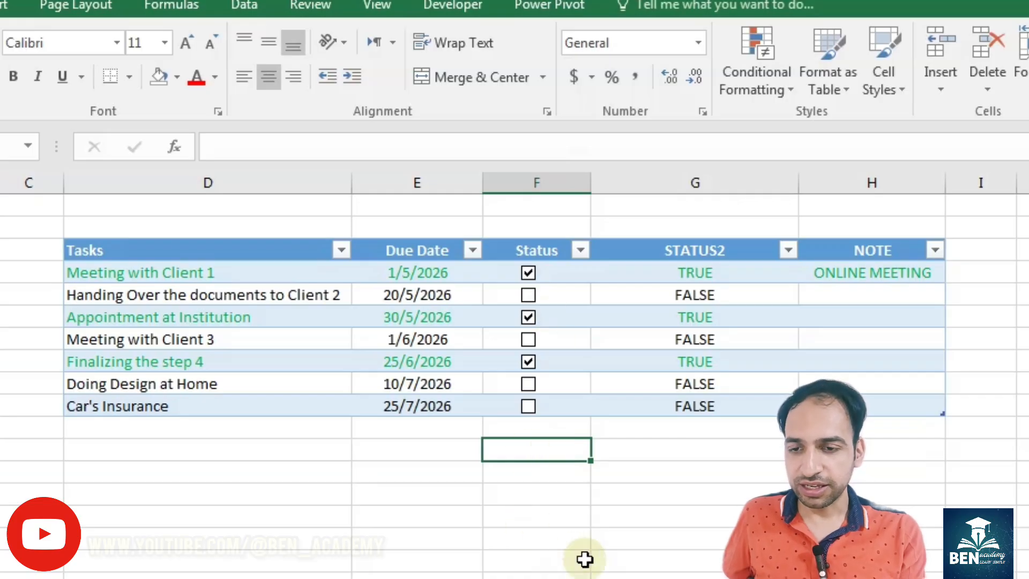
pyautogui.write('=COU')
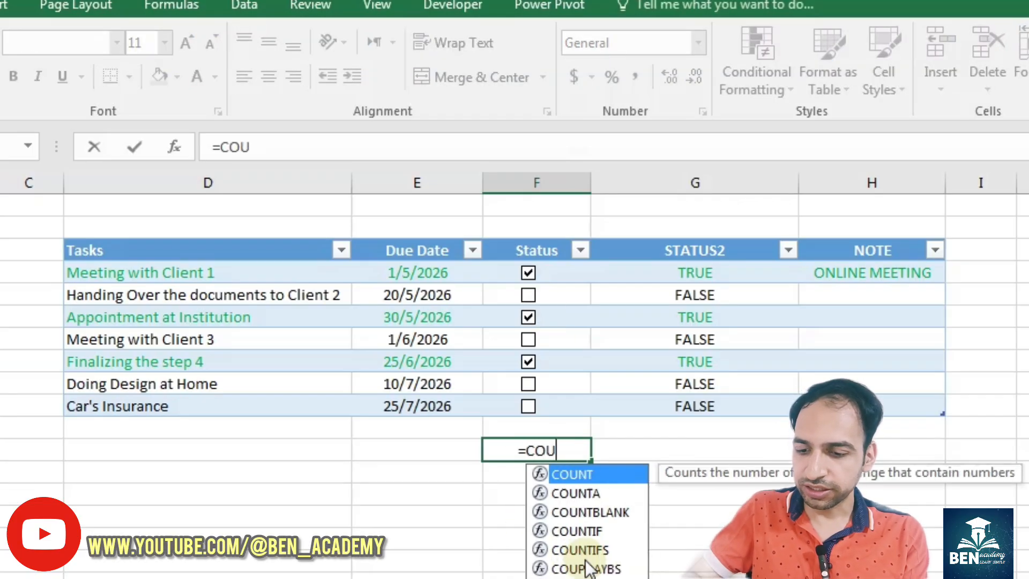
pyautogui.write('NTIF')
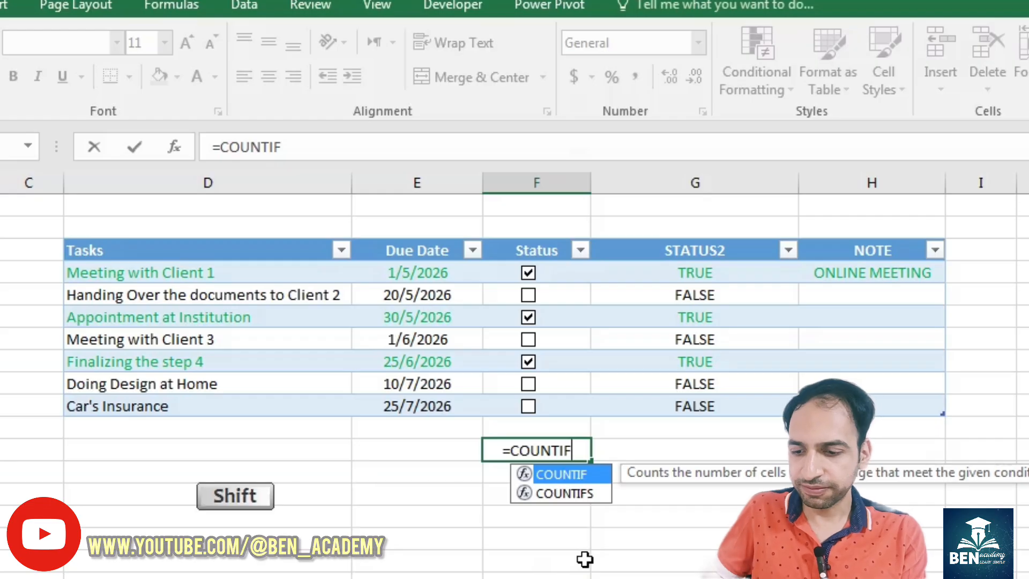
pyautogui.write('(')
pyautogui.moveTo(674, 272); pyautogui.dragTo(688, 399)
pyautogui.write(',TRUE')
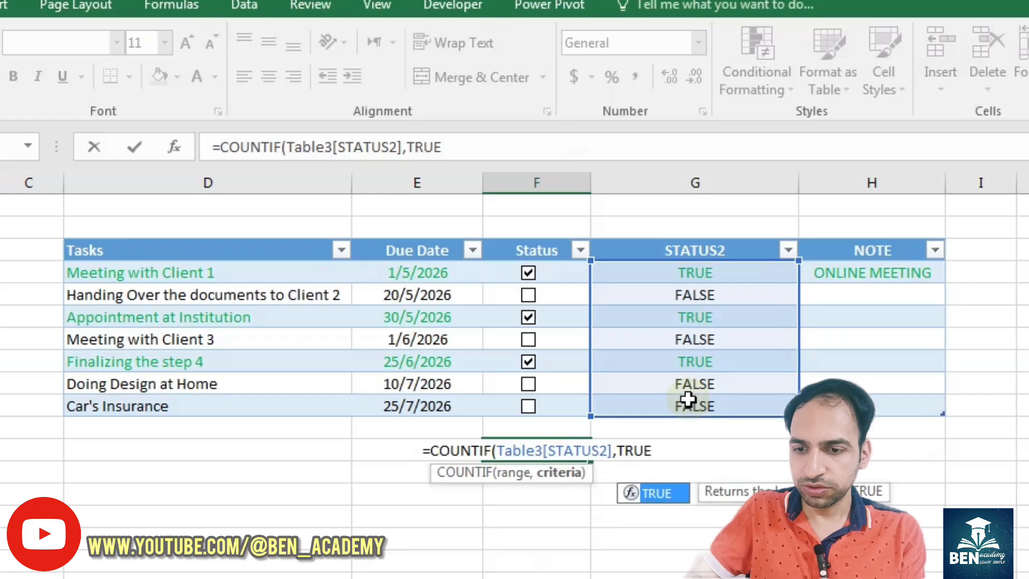
pyautogui.write(')/COUNT')
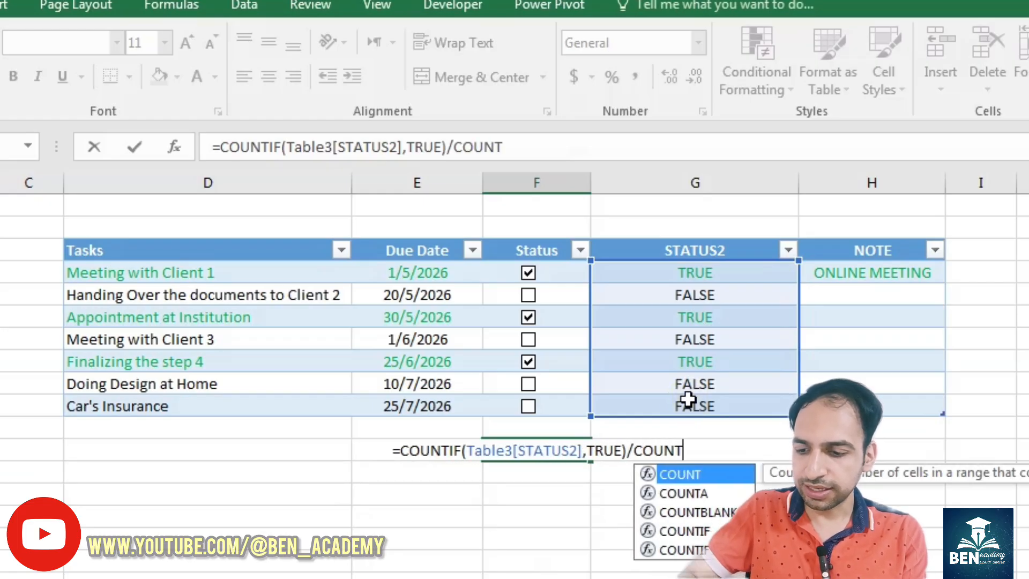
pyautogui.write('A(')
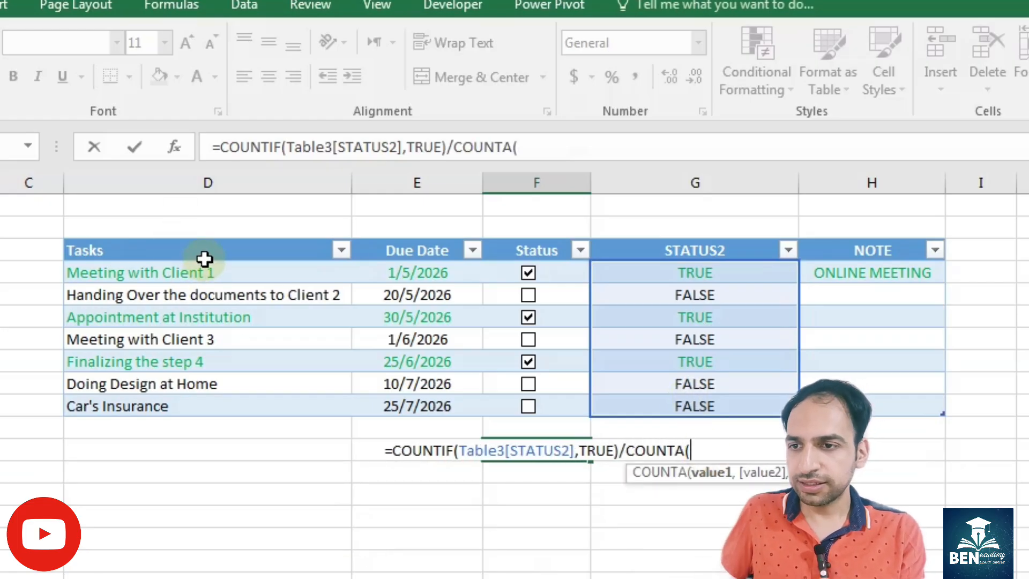
pyautogui.moveTo(206, 265); pyautogui.dragTo(225, 397)
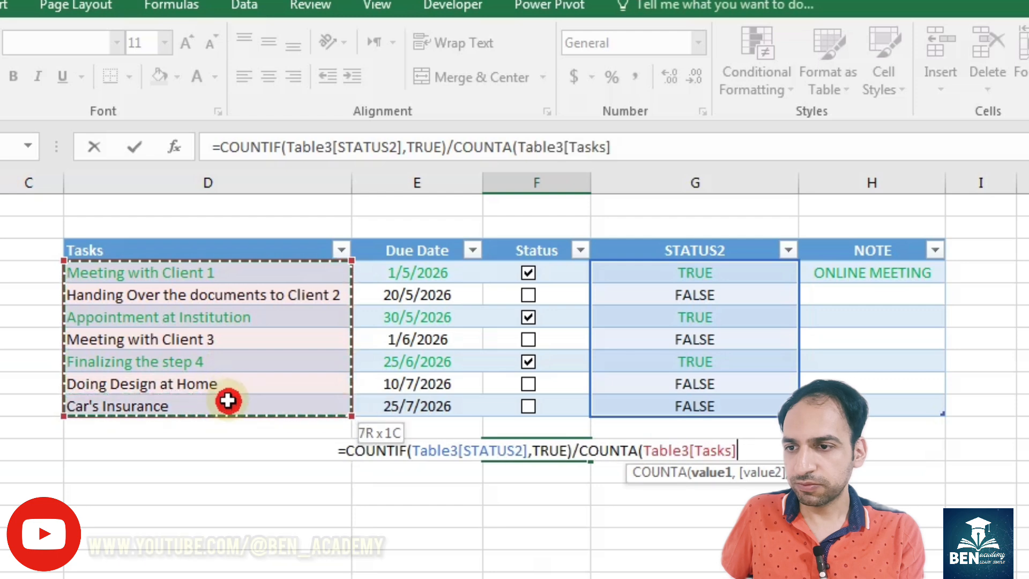
pyautogui.write(')')
pyautogui.press('Return')
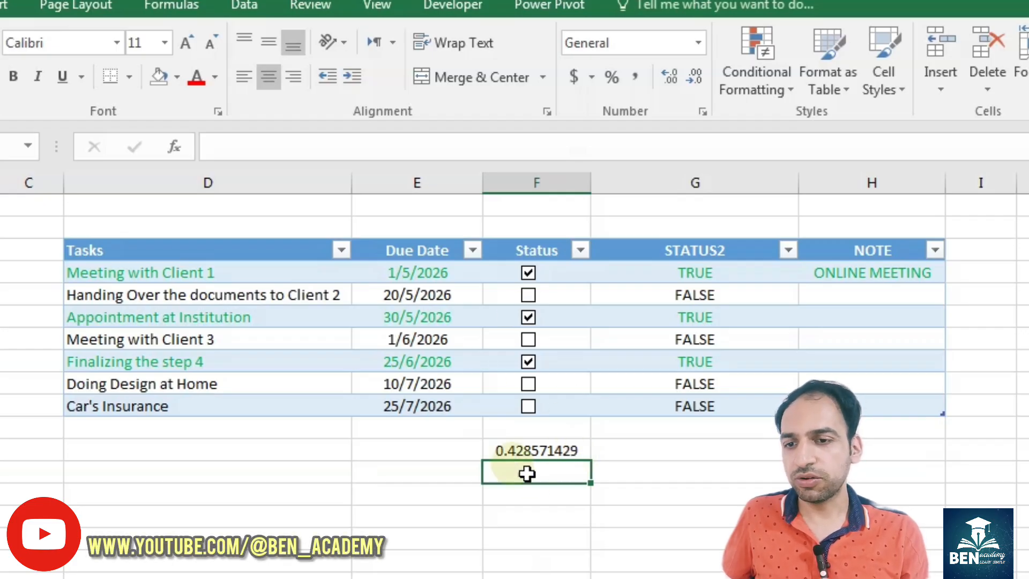
# - Hide column G, which holds the TRUE and FALSE values linked to the checkboxes
pyautogui.click(557, 446)
pyautogui.rightClick(682, 179)
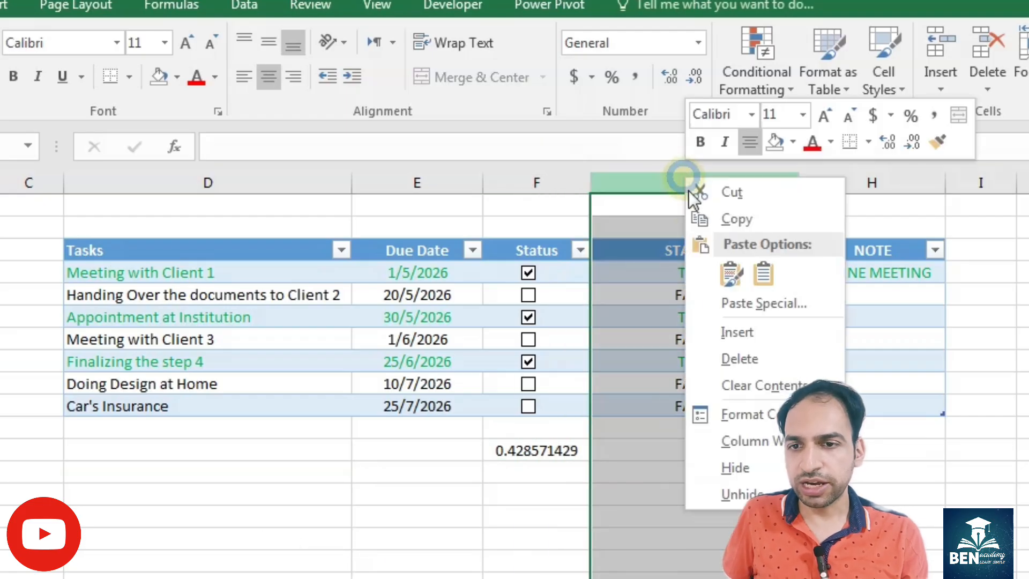
pyautogui.click(742, 467)
# - Merge and centre the completed-share result across F12:H14 and middle-align it vertically
pyautogui.moveTo(552, 446); pyautogui.dragTo(648, 496)
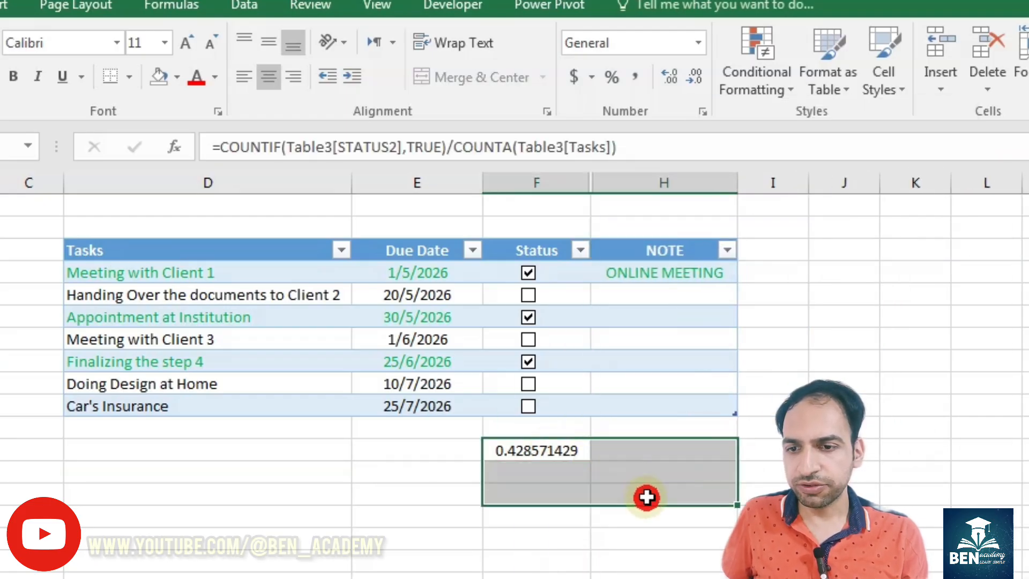
pyautogui.click(455, 75)
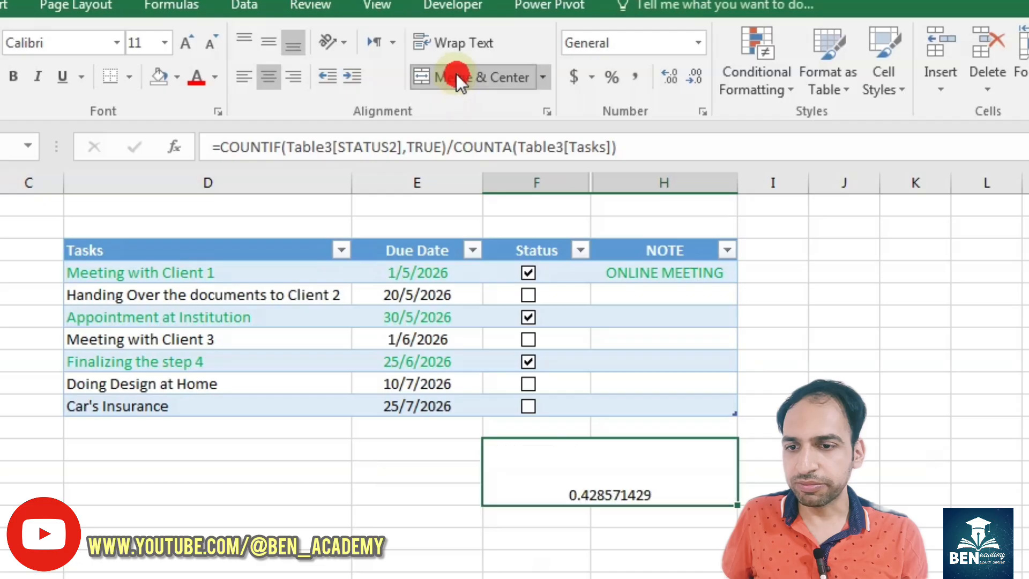
pyautogui.click(258, 44)
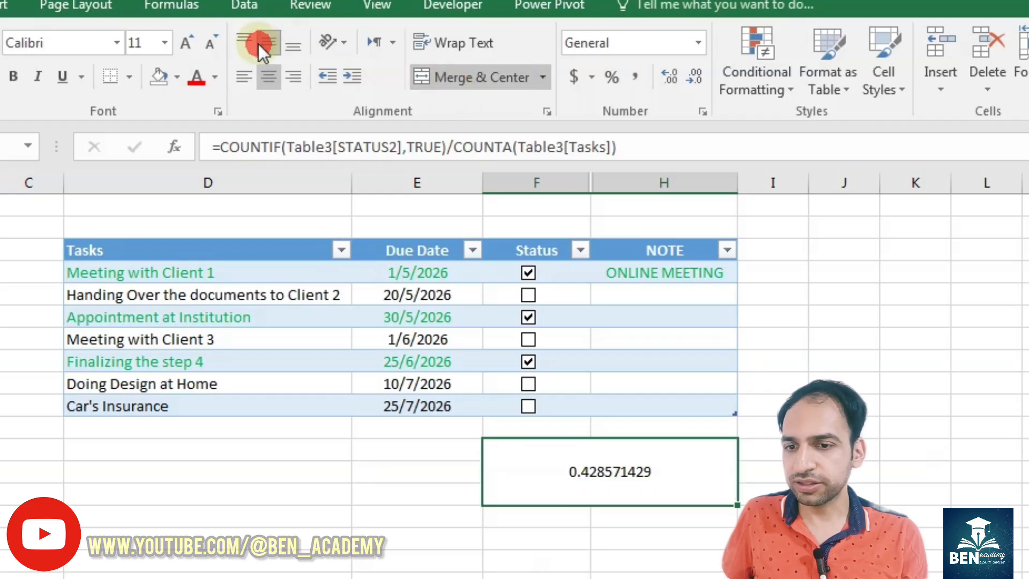
# - Format the merged result as bold 18-point text and a percentage with one decimal place
pyautogui.click(182, 44)
pyautogui.click(182, 44)
pyautogui.click(182, 44)
pyautogui.click(182, 44)
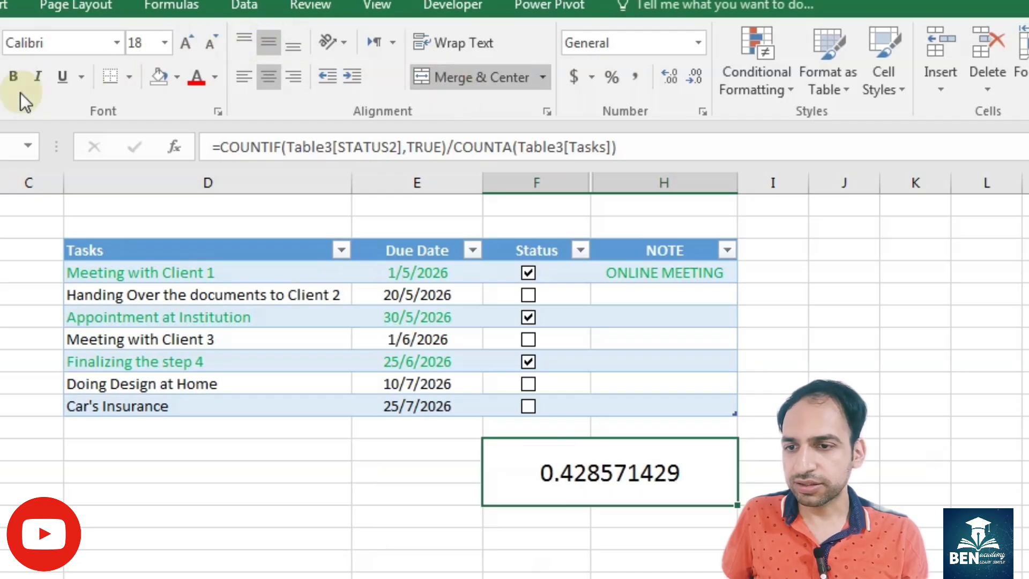
pyautogui.click(697, 43)
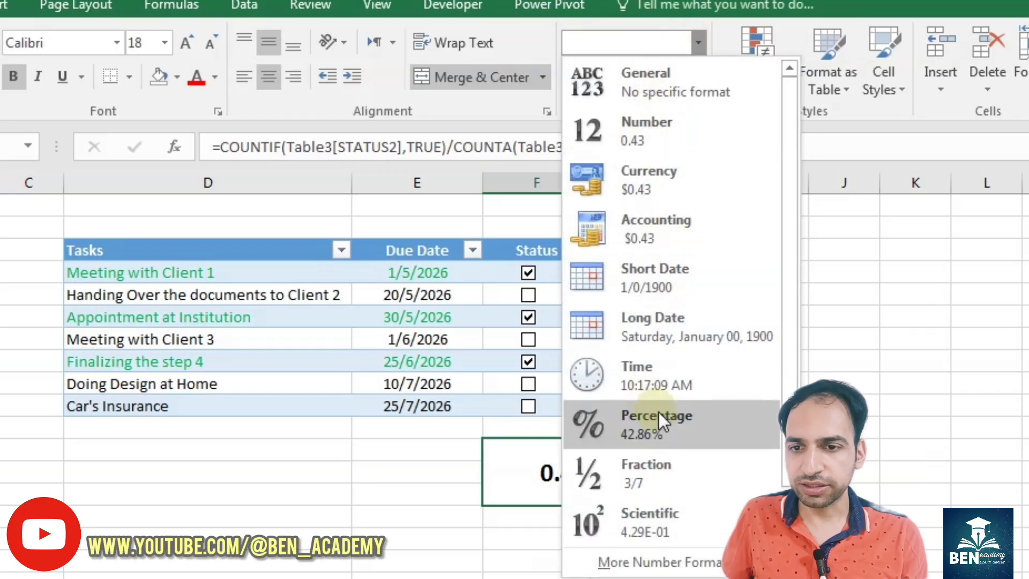
pyautogui.click(671, 423)
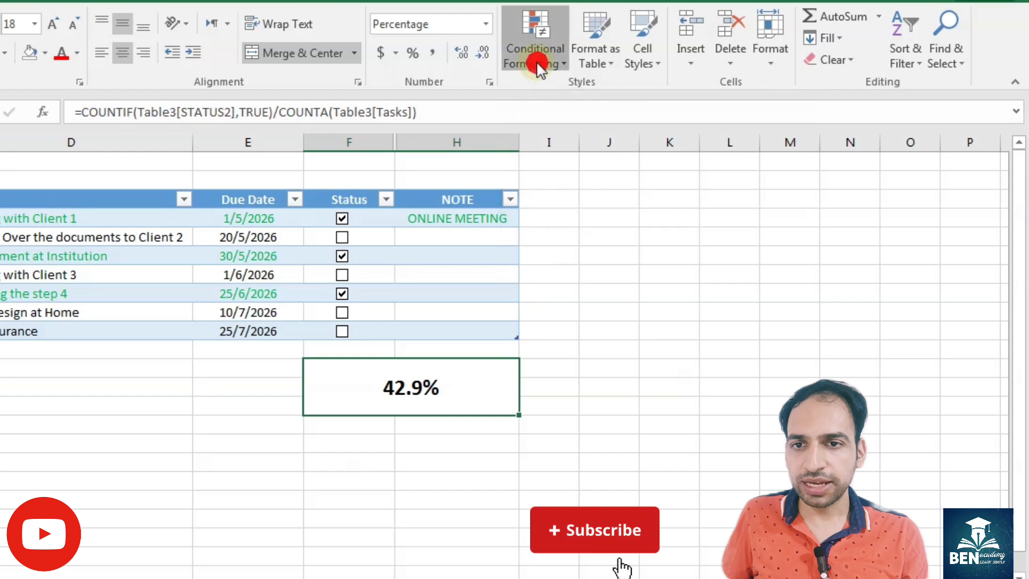
# - Add a solid blue data bar to the percentage cell with number limits 0 and 1, and untick Finalizing the step 4
pyautogui.click(536, 62)
pyautogui.moveTo(626, 182)
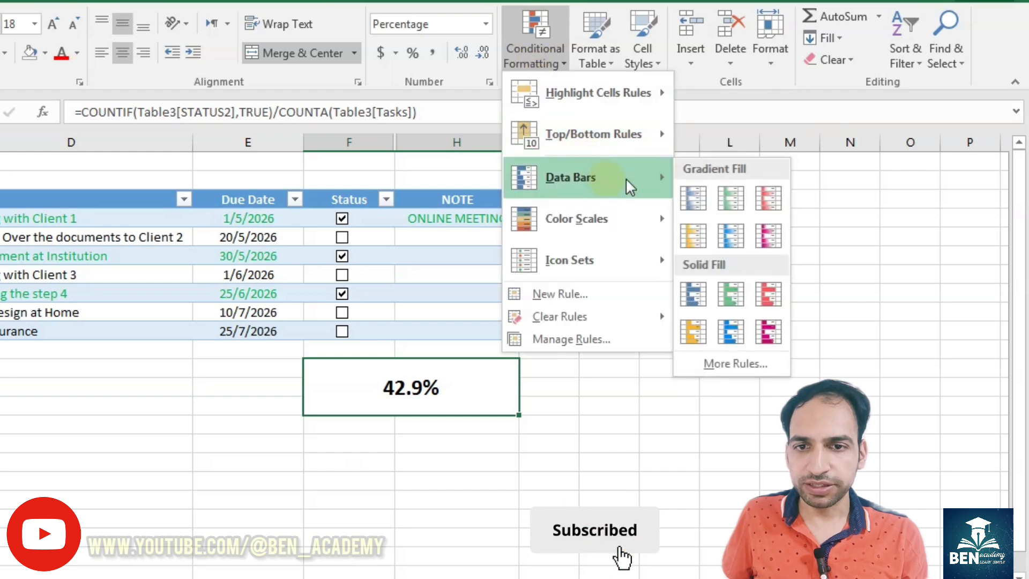
pyautogui.click(733, 364)
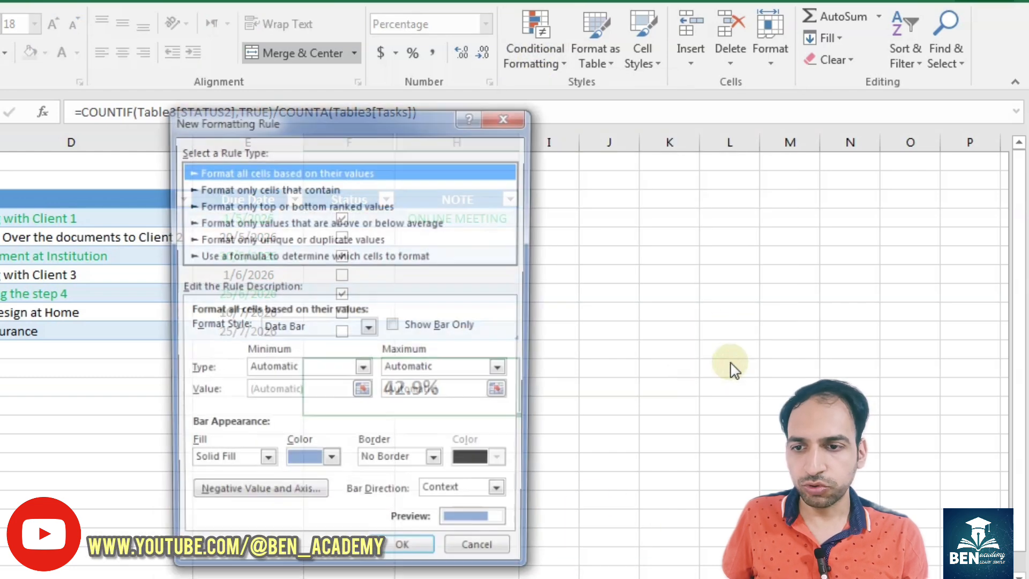
pyautogui.click(363, 369)
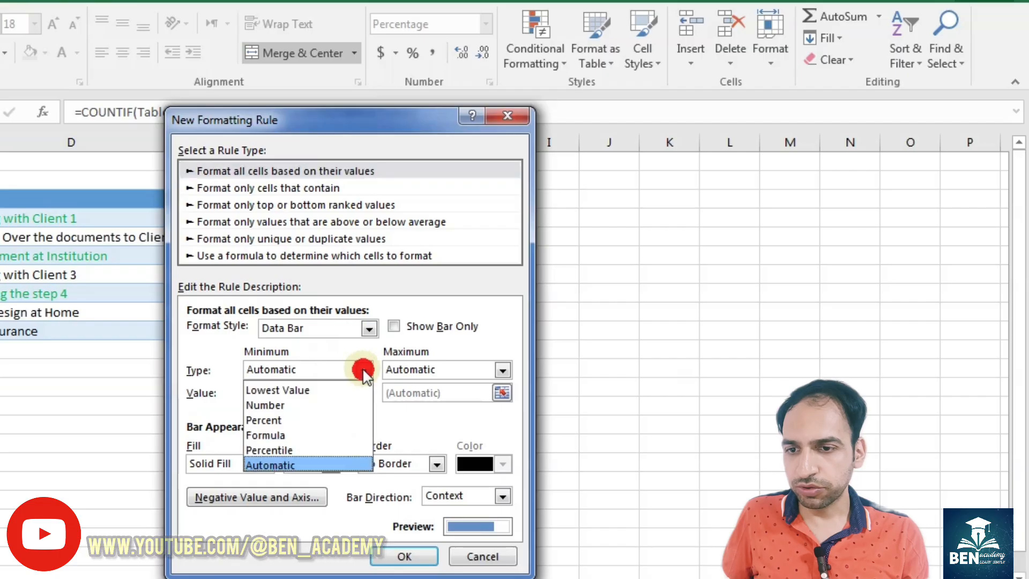
pyautogui.click(279, 406)
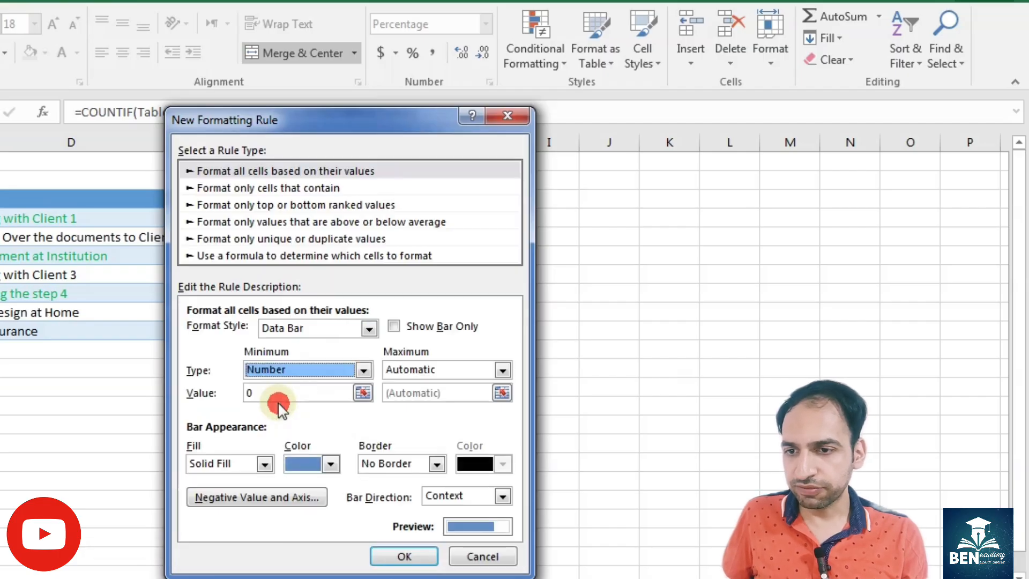
pyautogui.click(461, 370)
pyautogui.click(417, 405)
pyautogui.click(425, 394)
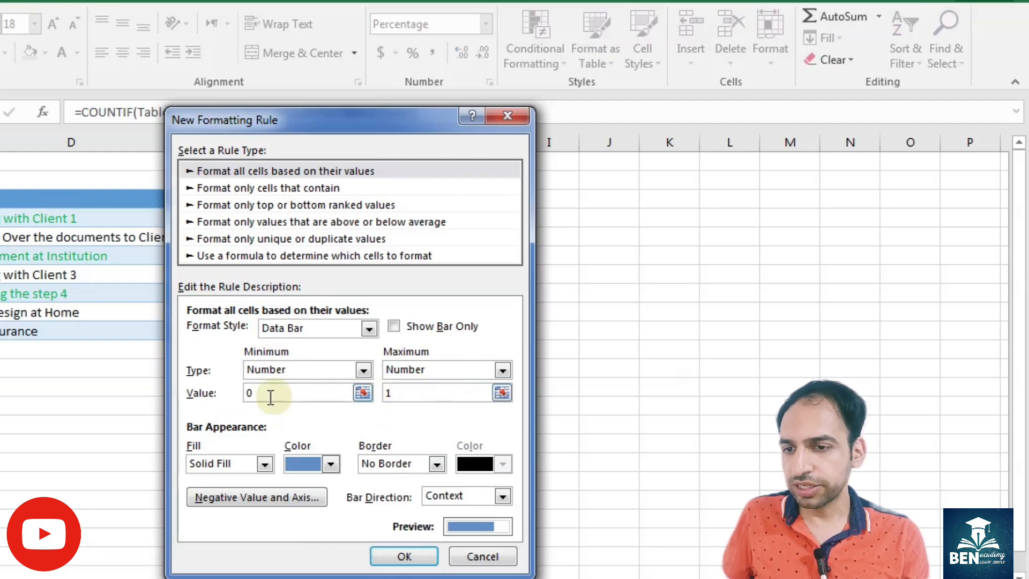
pyautogui.click(394, 327)
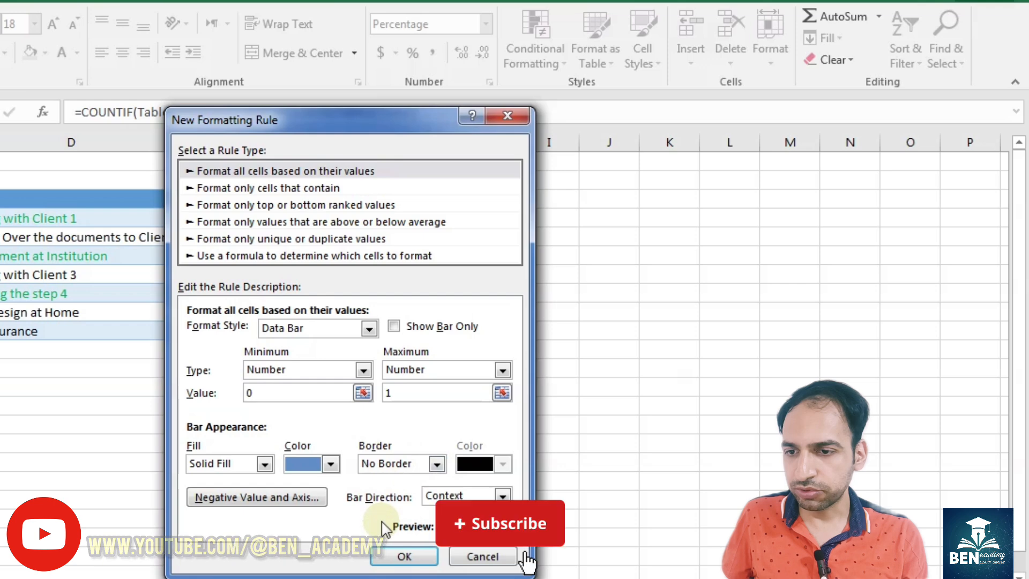
pyautogui.click(406, 556)
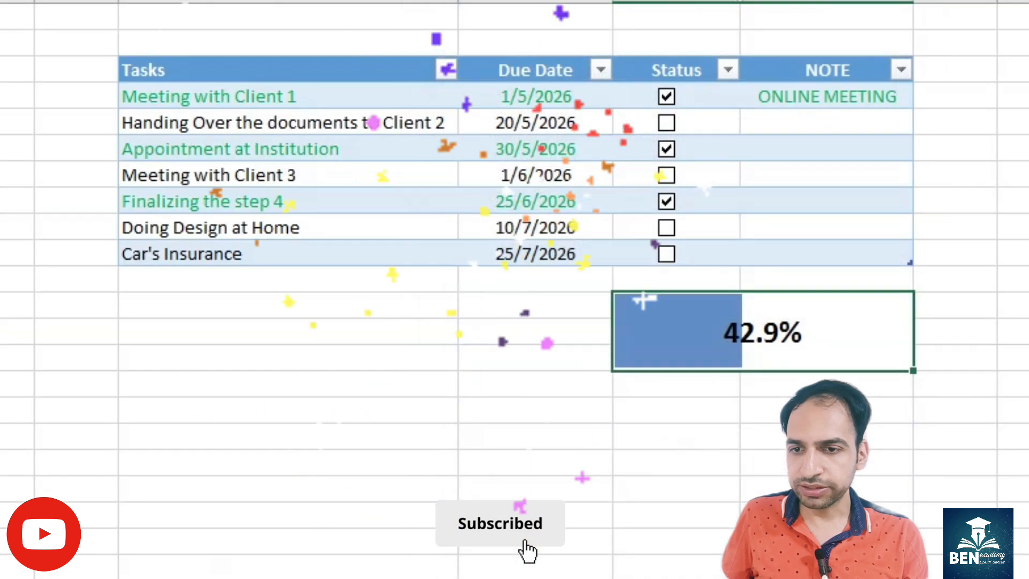
pyautogui.click(666, 203)
pyautogui.click(679, 321)
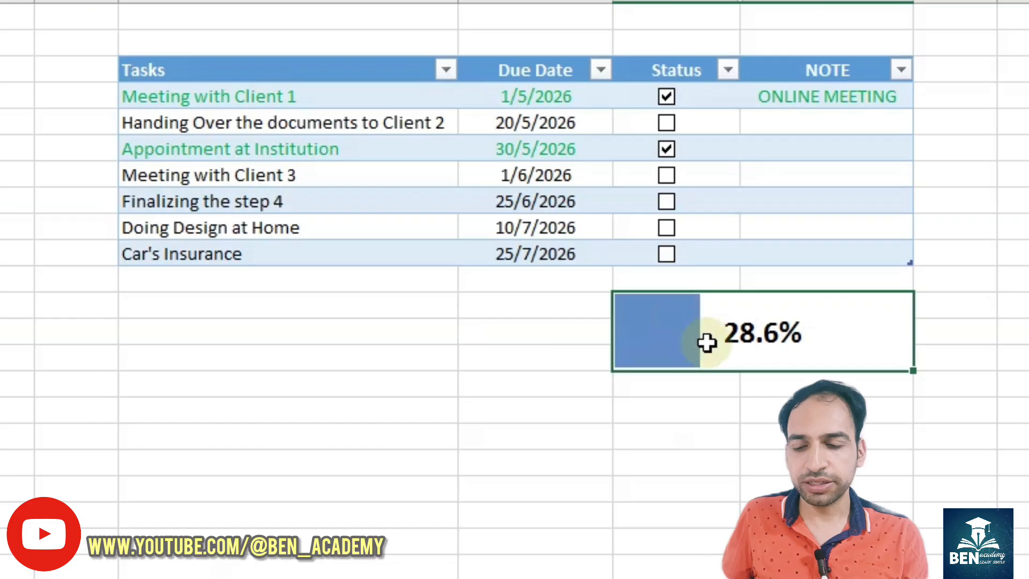
# - Merge and centre cells D12:E14 beside the progress bar and enter the label TOTAL PROGRESS
pyautogui.moveTo(474, 301); pyautogui.dragTo(275, 354)
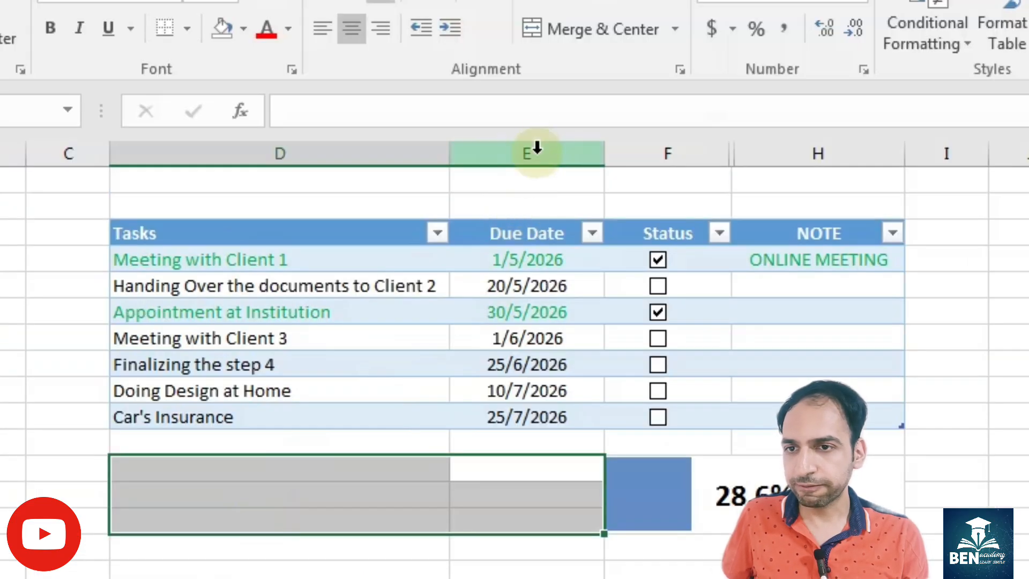
pyautogui.click(586, 0)
pyautogui.write('TOTAL PROGRESS')
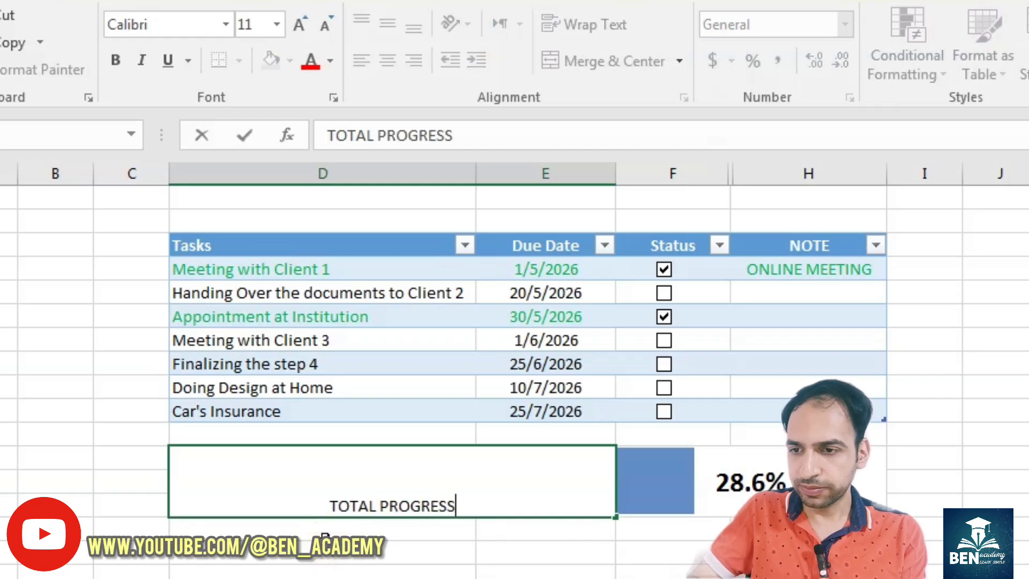
pyautogui.press('Return')
# - Middle-align the TOTAL PROGRESS label vertically, make it bold and enlarge it to font size 20
pyautogui.click(394, 461)
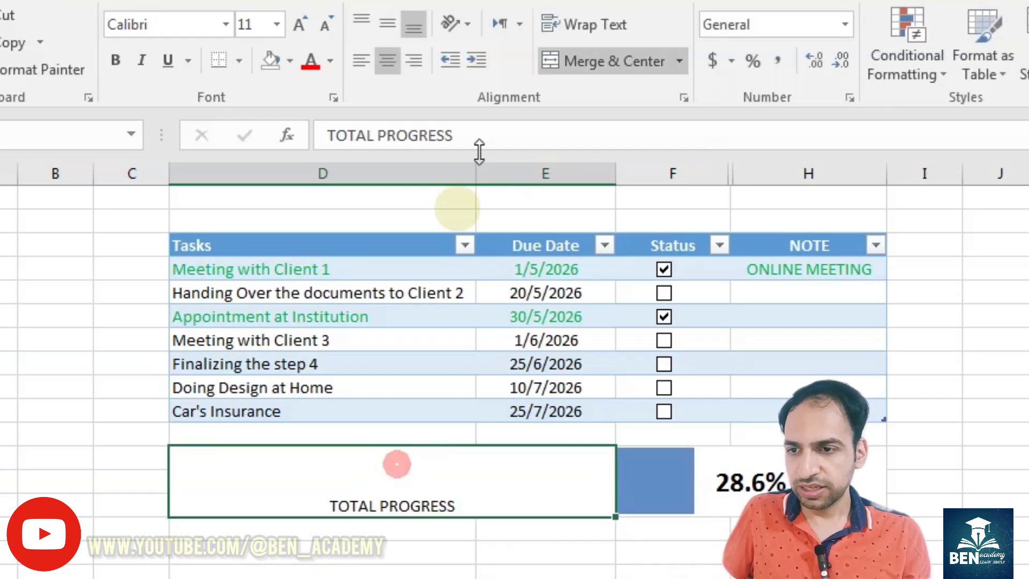
pyautogui.click(386, 25)
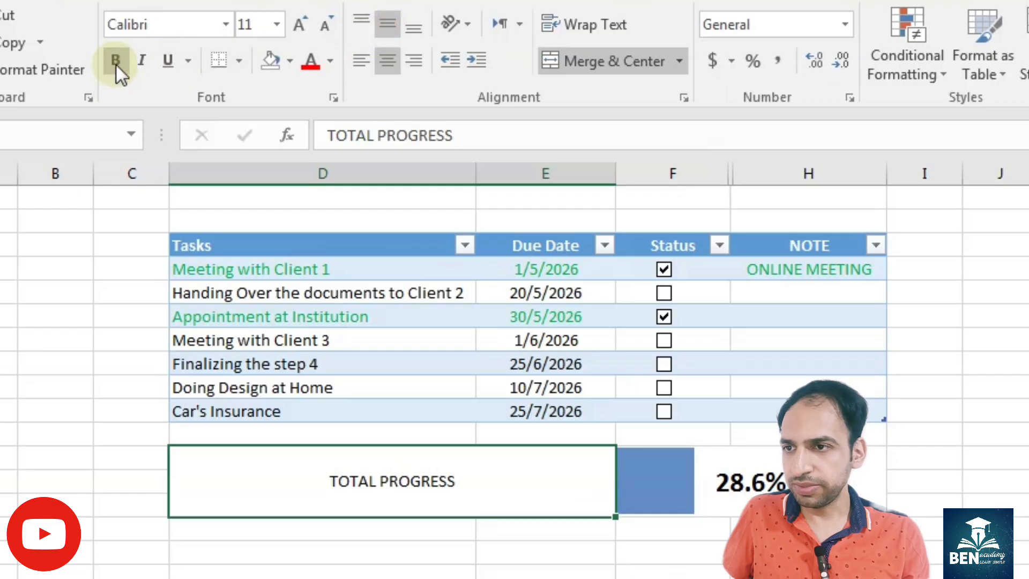
pyautogui.click(115, 62)
pyautogui.click(298, 33)
pyautogui.click(298, 33)
pyautogui.click(298, 33)
pyautogui.click(298, 33)
pyautogui.click(298, 33)
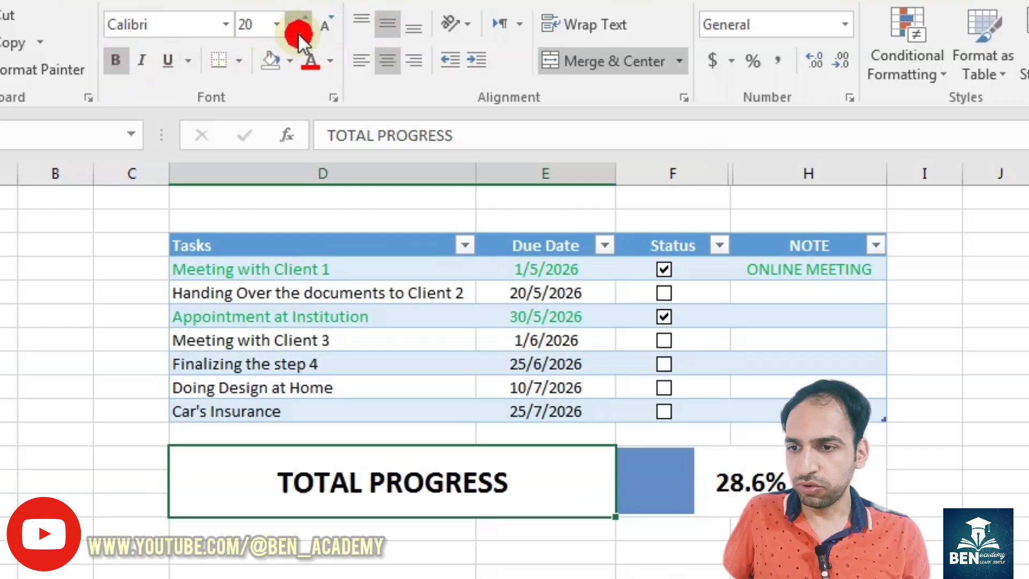
# - Apply thick outside borders around the TOTAL PROGRESS label and the progress bar, D12:H14
pyautogui.moveTo(749, 482); pyautogui.dragTo(551, 459)
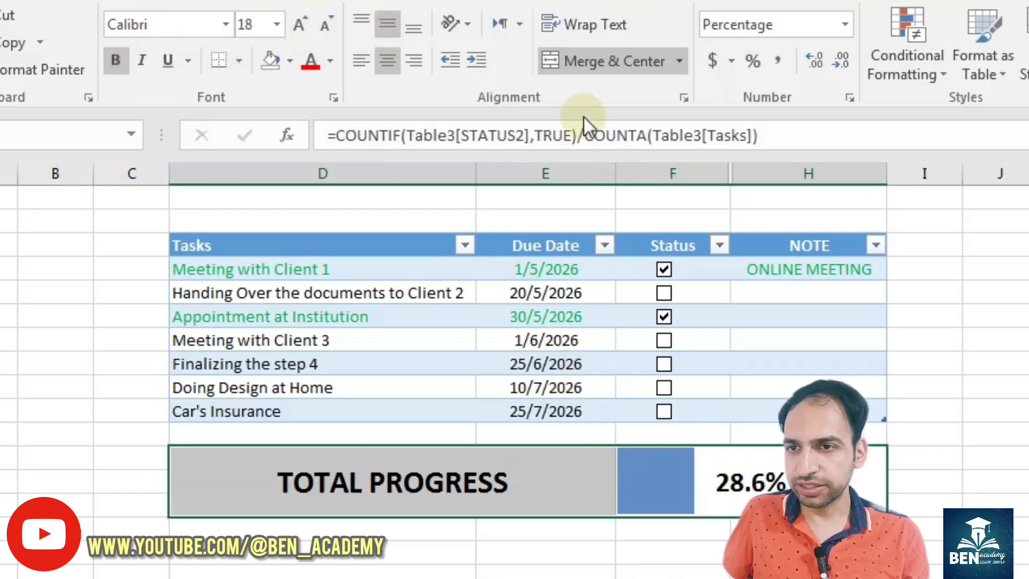
pyautogui.click(239, 61)
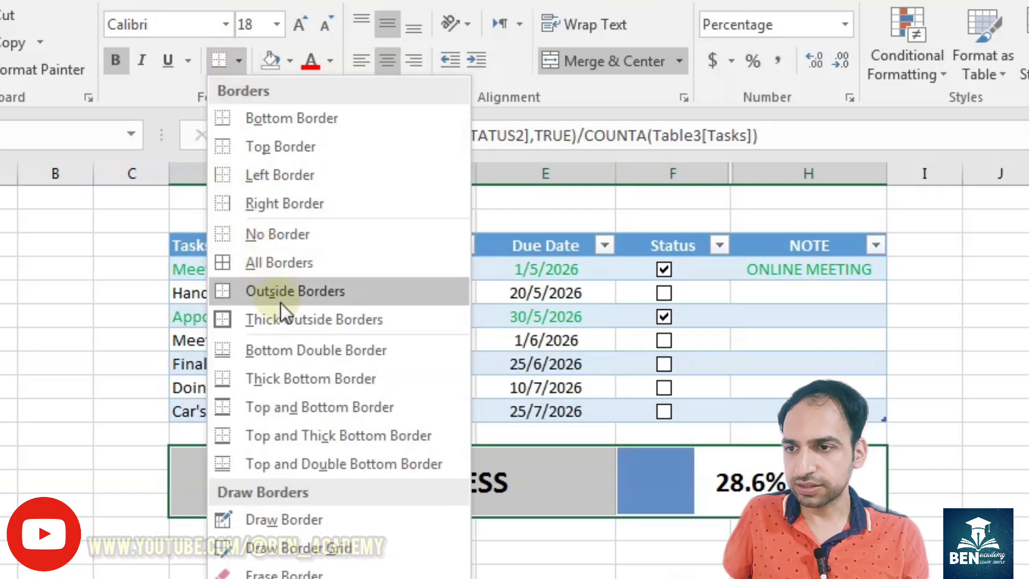
pyautogui.click(267, 319)
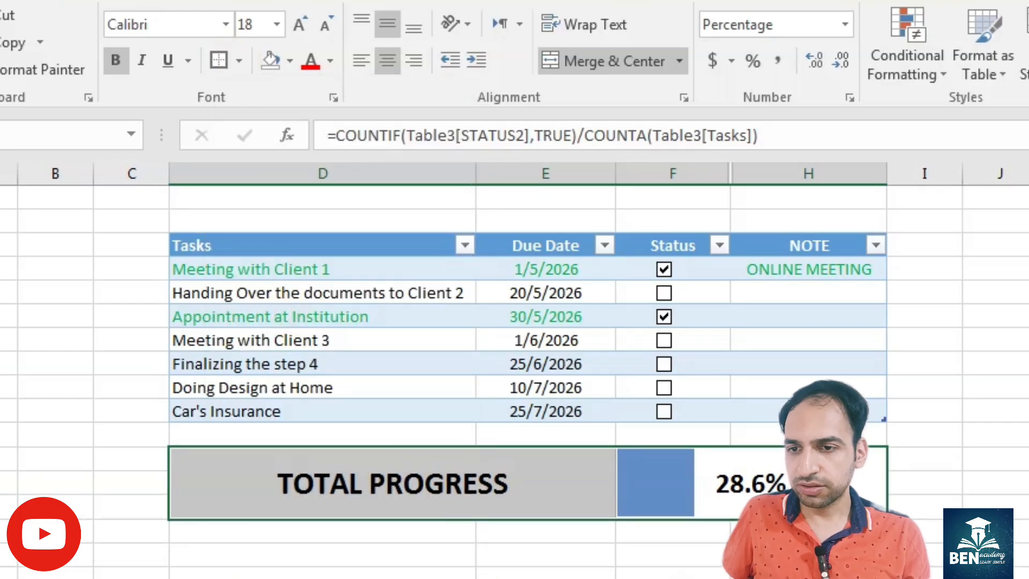
pyautogui.click(546, 574)
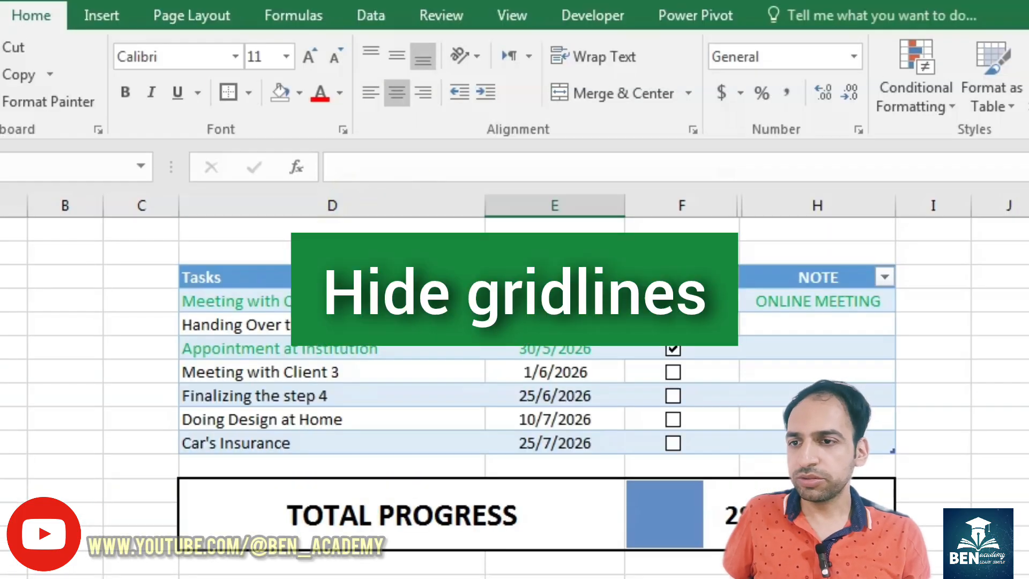
# - Hide the worksheet gridlines, and tick the Finalizing the step 4 and Car's Insurance checkboxes
pyautogui.click(503, 0)
pyautogui.click(182, 93)
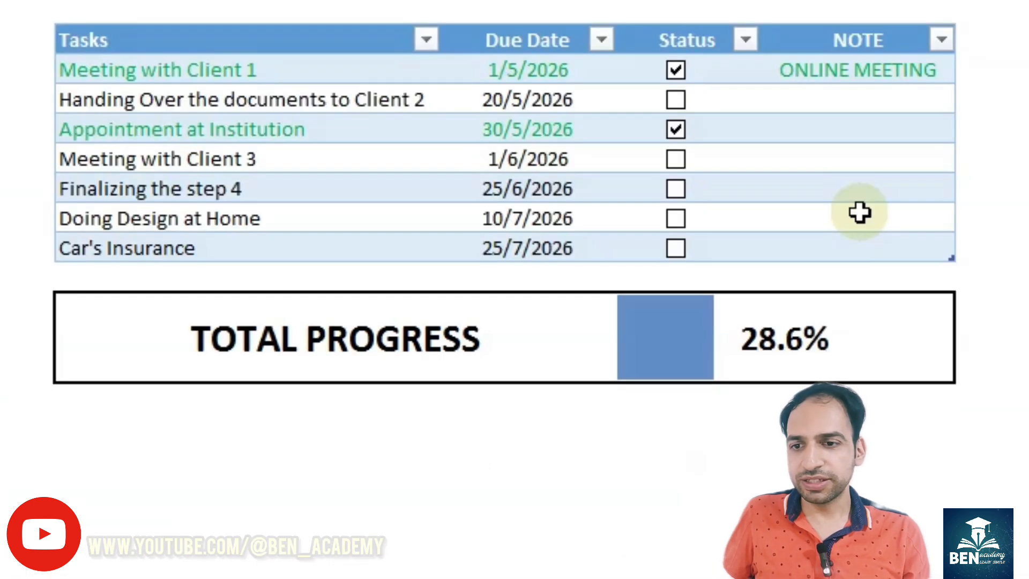
pyautogui.click(675, 189)
pyautogui.click(675, 248)
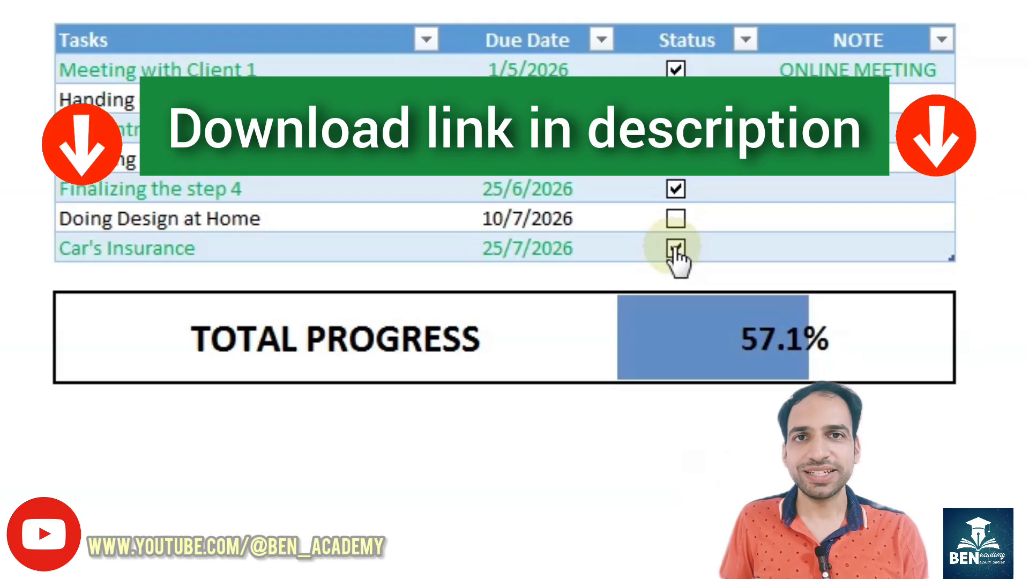